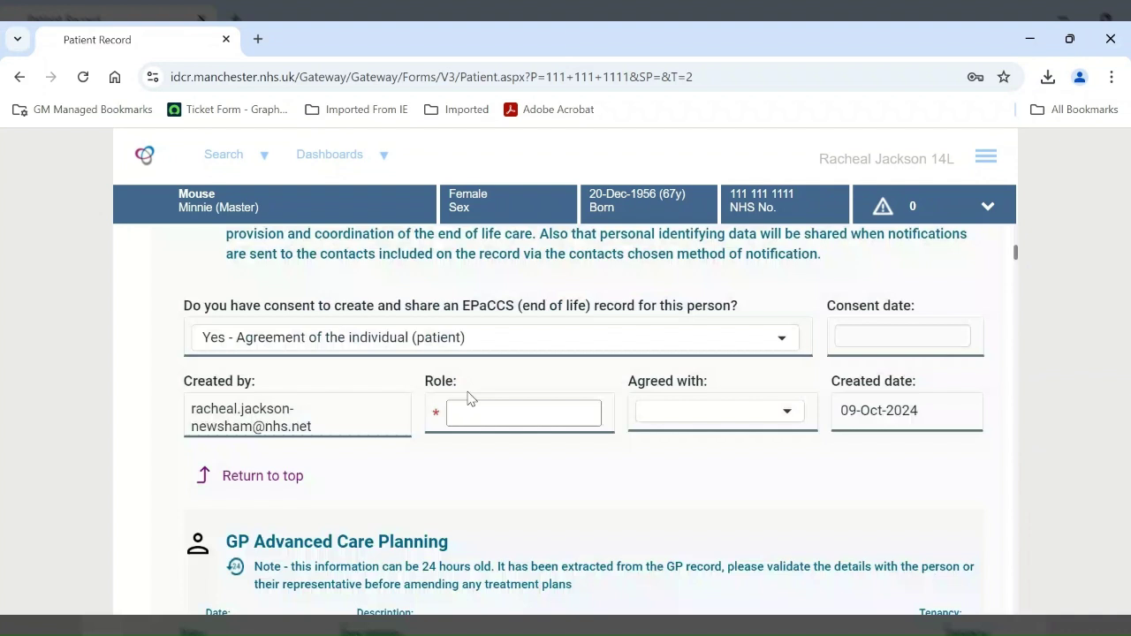
- Enter "test" as the record creator's role and set the consent as agreed with Person
{"action": "type", "text": "test"}
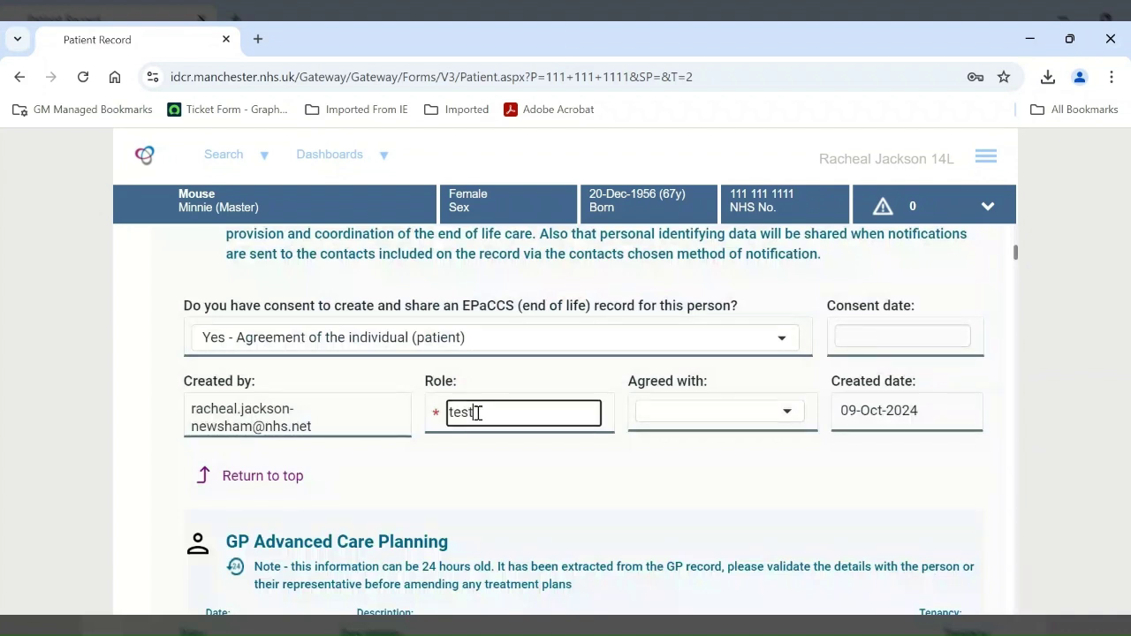
{"action": "left_click", "coordinate": [735, 423]}
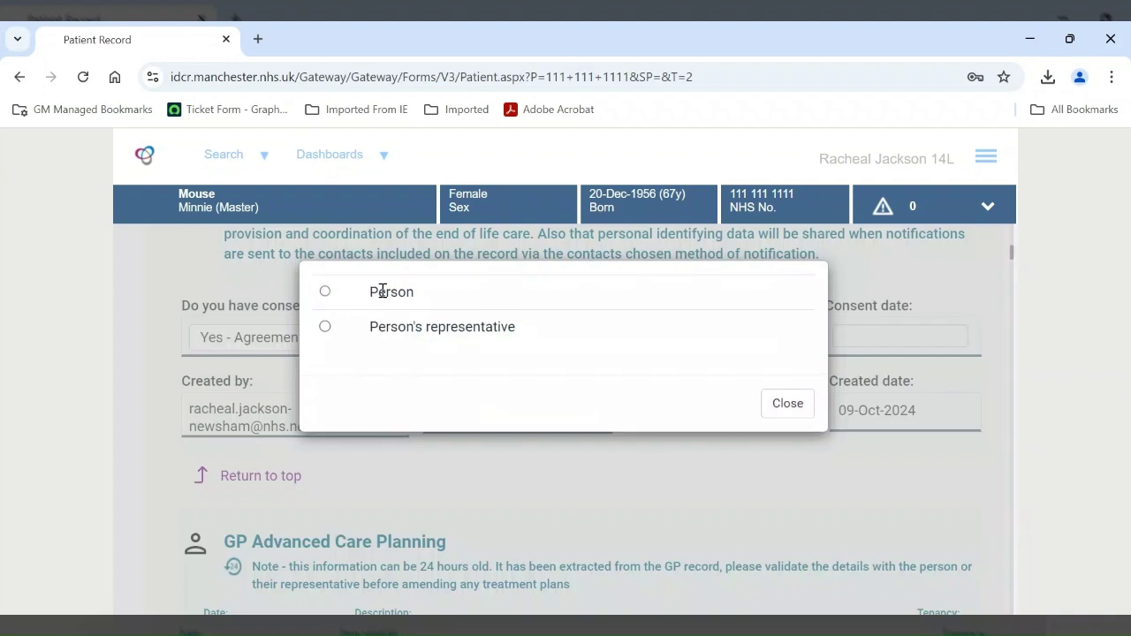
{"action": "left_click", "coordinate": [381, 291]}
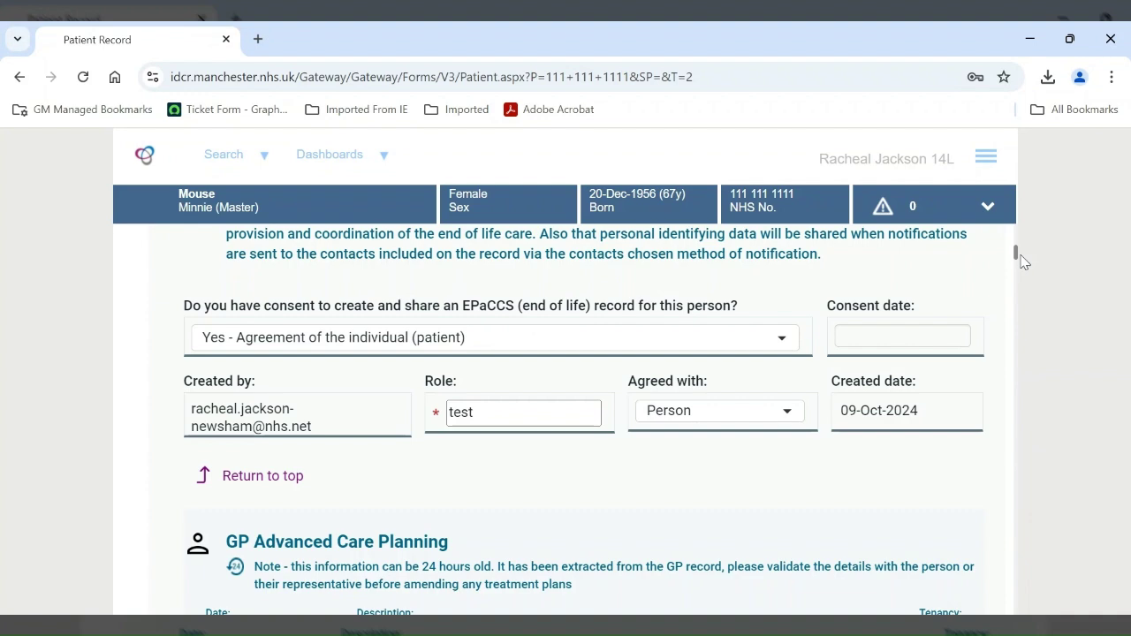
- Set the end of life diagnosis to Cancer (Brain) in the Diagnosis and Prognosis section
{"action": "scroll", "coordinate": [1019, 259], "scroll_direction": "down", "scroll_amount": 1}
{"action": "left_click_drag", "start_coordinate": [1017, 259], "coordinate": [1018, 272]}
{"action": "scroll", "coordinate": [1020, 266], "scroll_direction": "down", "scroll_amount": 1}
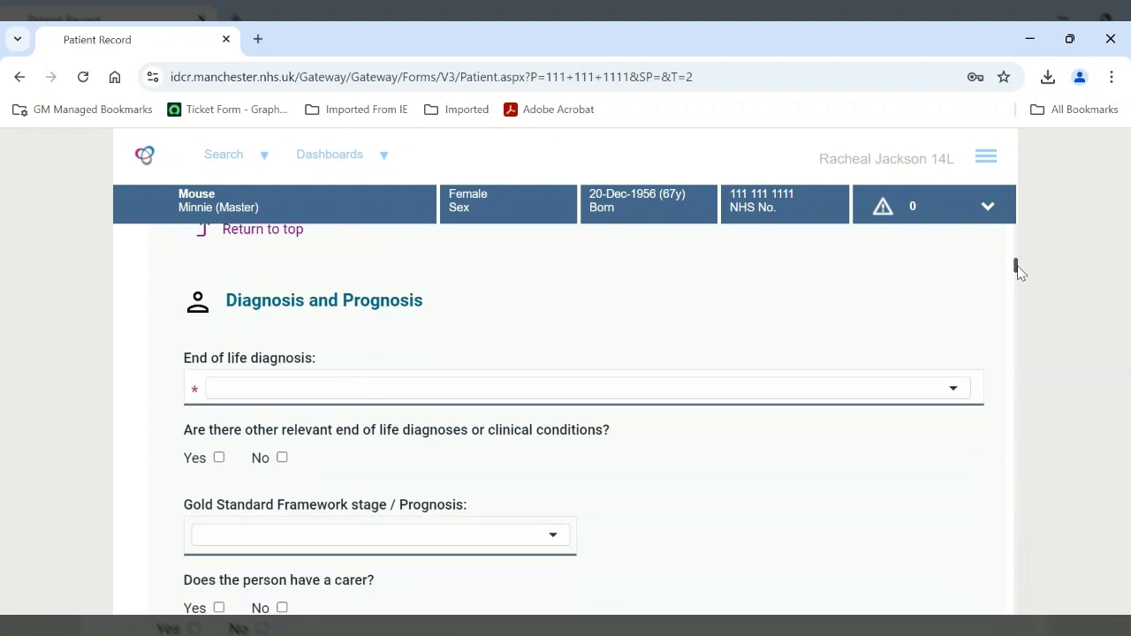
{"action": "left_click", "coordinate": [346, 391]}
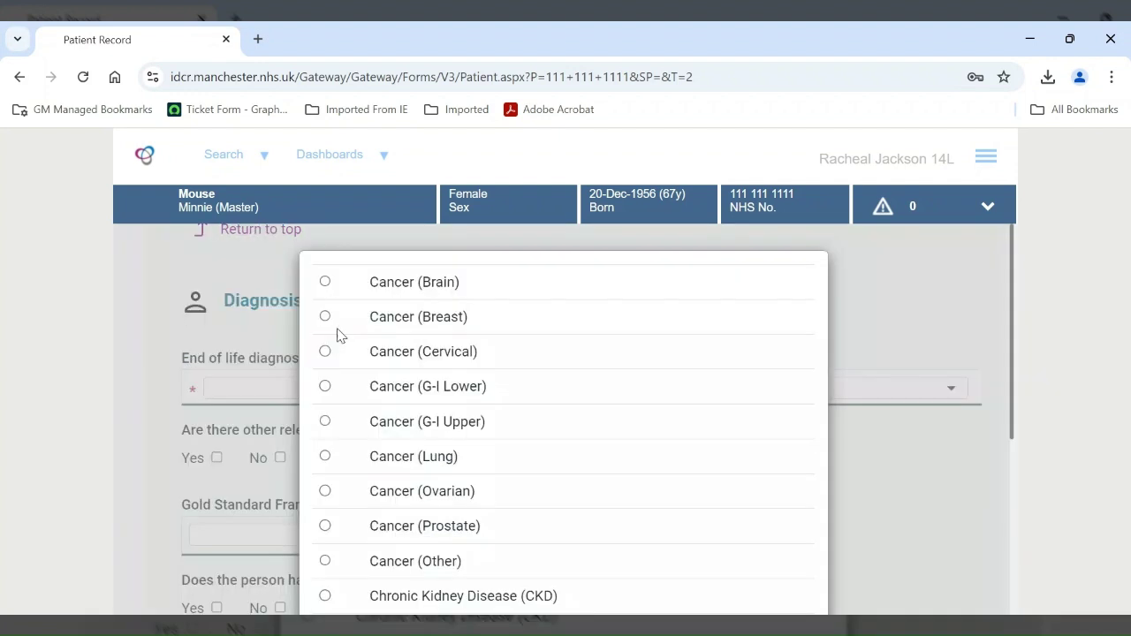
{"action": "left_click", "coordinate": [325, 282]}
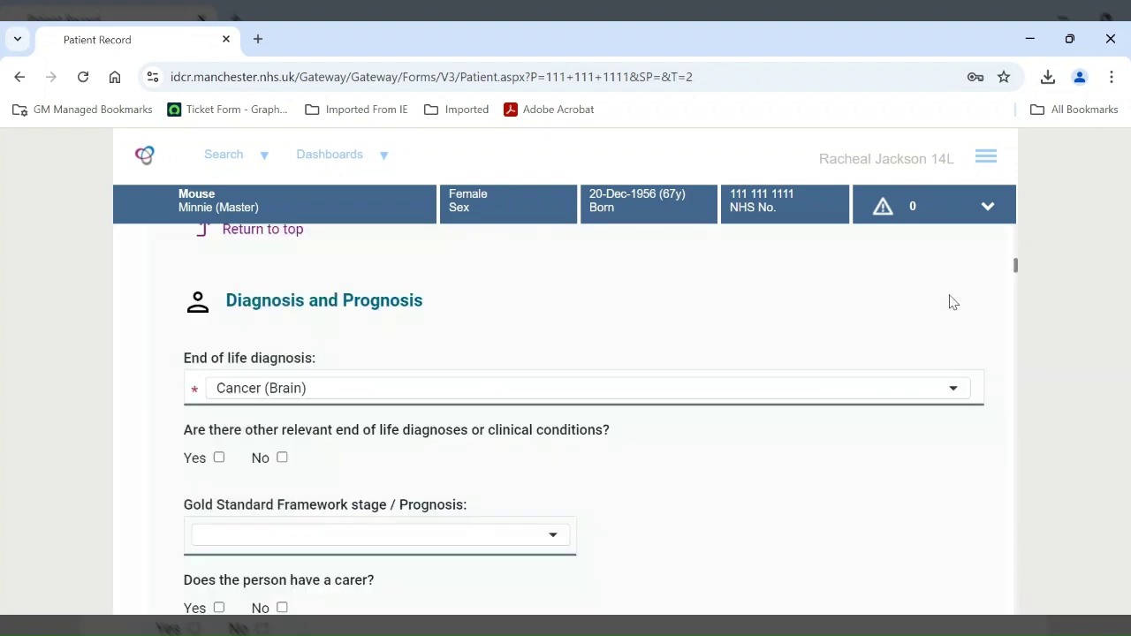
- Set the Gold Standard Framework stage / Prognosis to "Amber - Deteriorating, exacerbations - weeks"
{"action": "left_click_drag", "start_coordinate": [1017, 269], "coordinate": [1017, 276]}
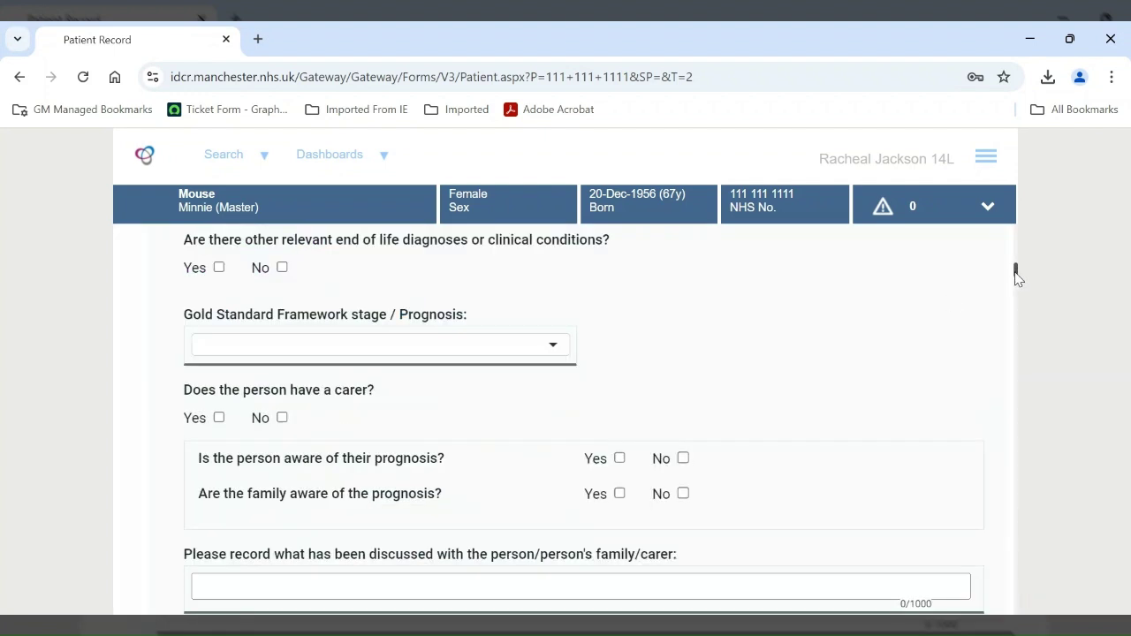
{"action": "scroll", "coordinate": [617, 292], "scroll_direction": "down", "scroll_amount": 1}
{"action": "left_click", "coordinate": [533, 302]}
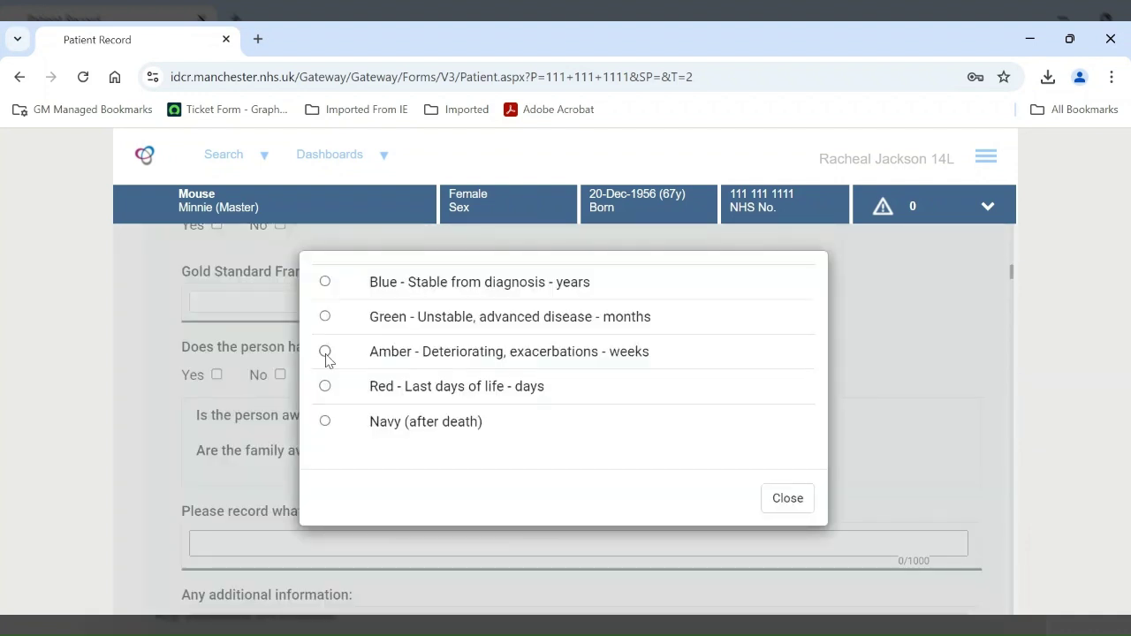
{"action": "left_click", "coordinate": [325, 352]}
- Fill in the stage change authorisation with the name "test", role GP and date 09-Oct-2024
{"action": "left_click", "coordinate": [660, 328]}
{"action": "type", "text": "test"}
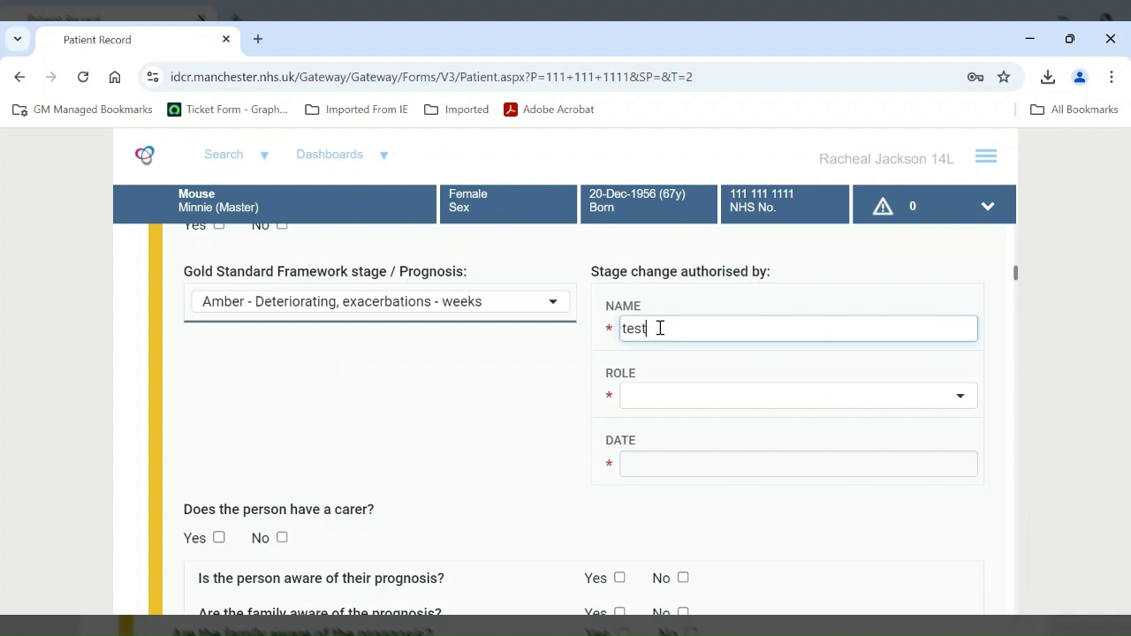
{"action": "left_click", "coordinate": [644, 408]}
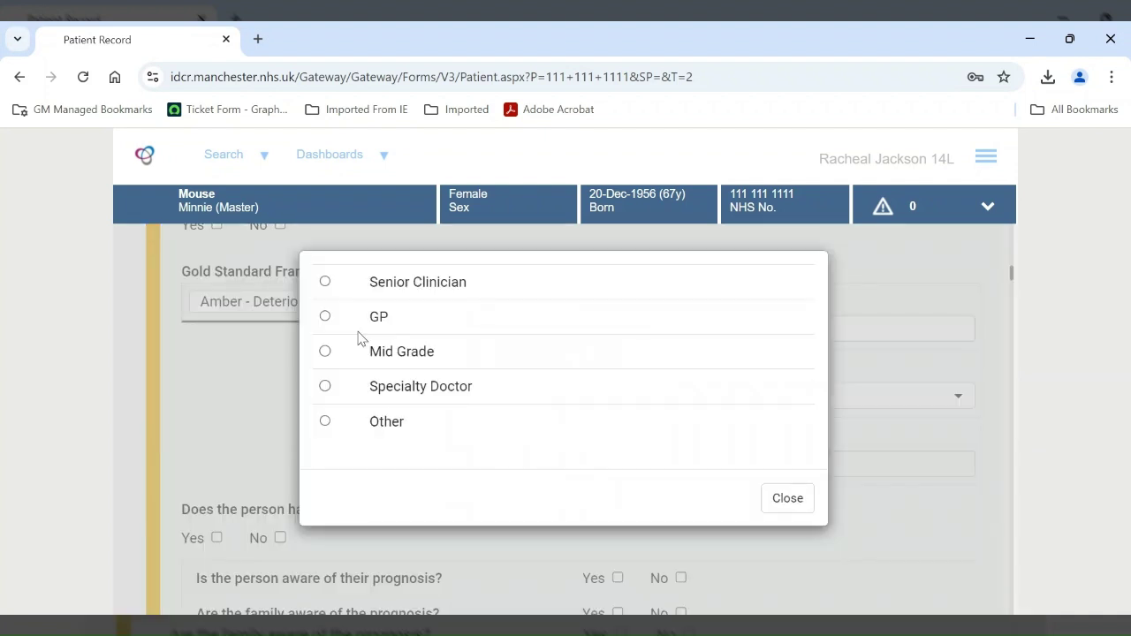
{"action": "left_click", "coordinate": [357, 326]}
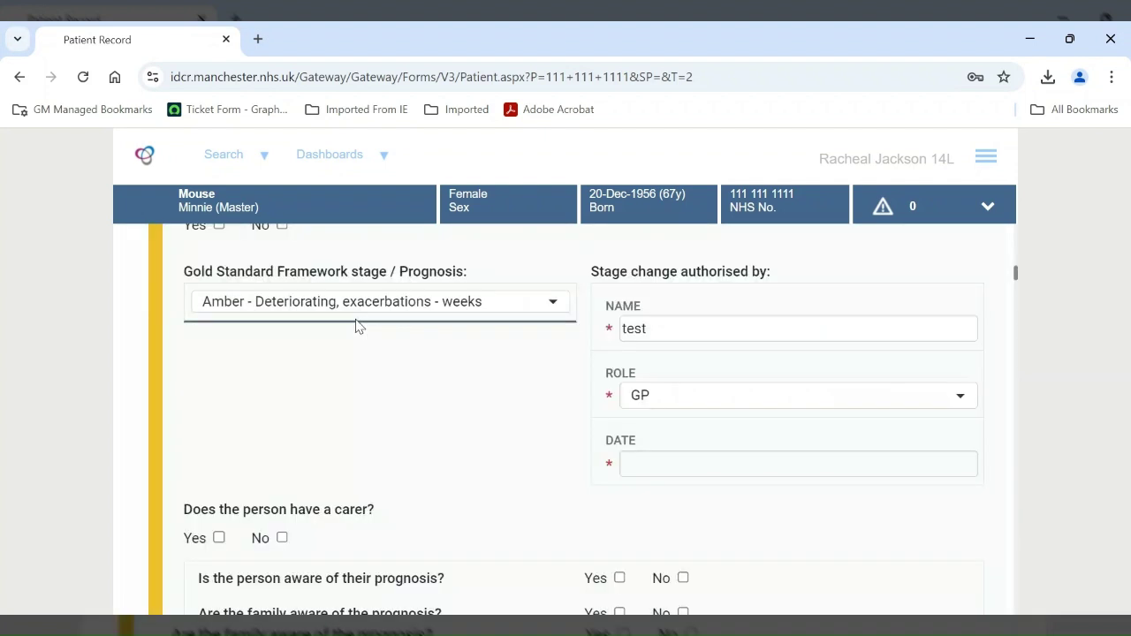
{"action": "left_click", "coordinate": [659, 472]}
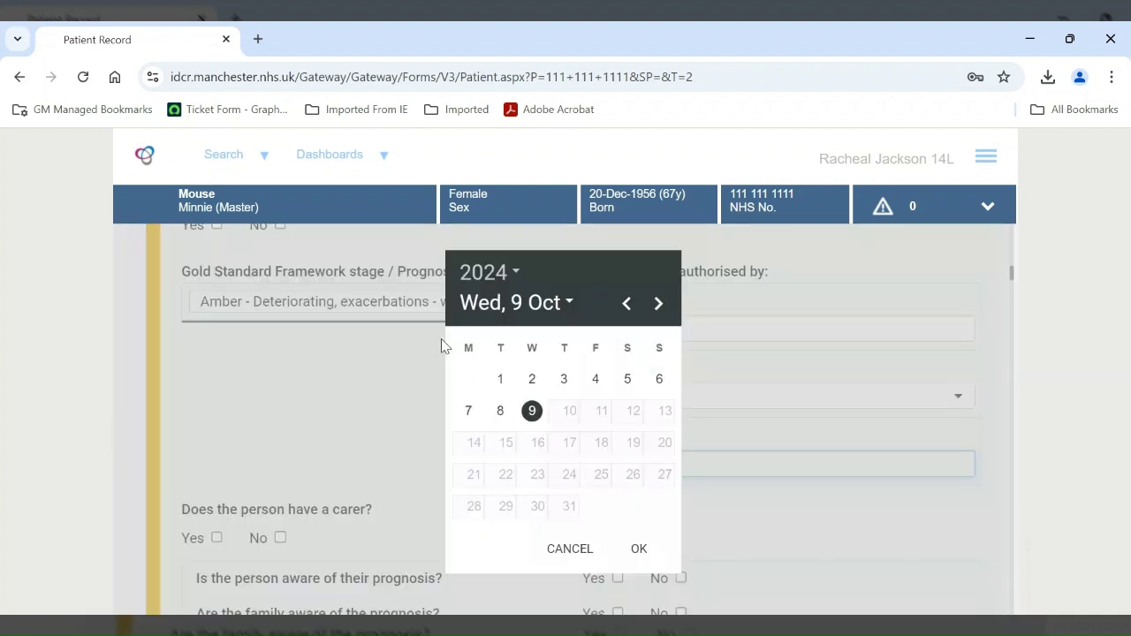
{"action": "left_click", "coordinate": [638, 550]}
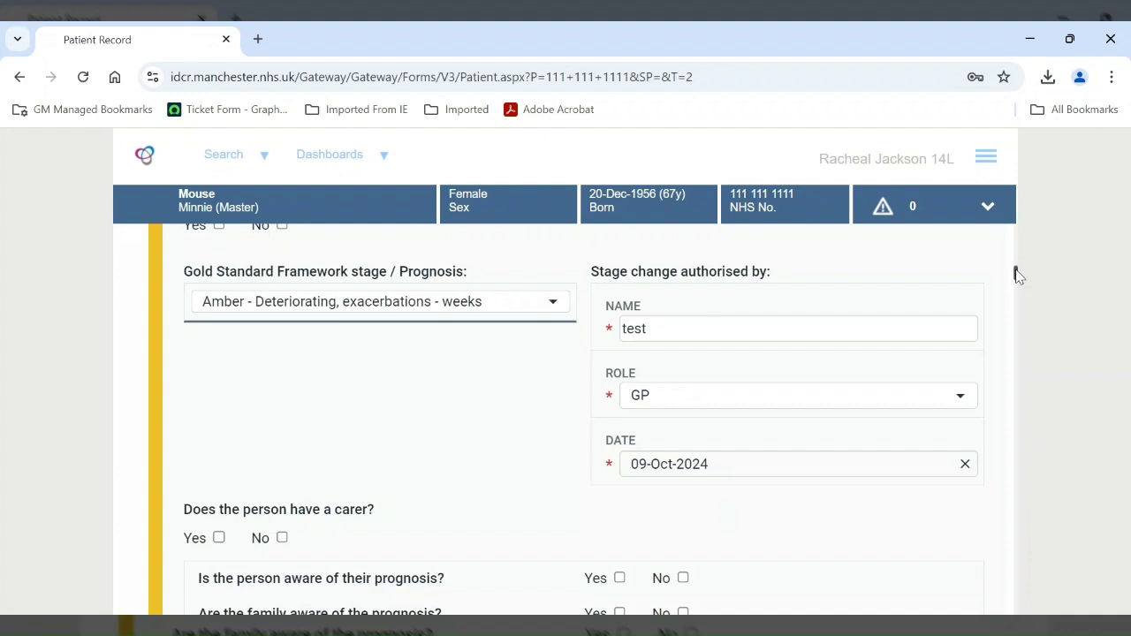
- Mark the person as aware of their prognosis and enter "test" as the record of what has been discussed
{"action": "scroll", "coordinate": [1016, 277], "scroll_direction": "down", "scroll_amount": 1}
{"action": "left_click_drag", "start_coordinate": [1017, 276], "coordinate": [1018, 282]}
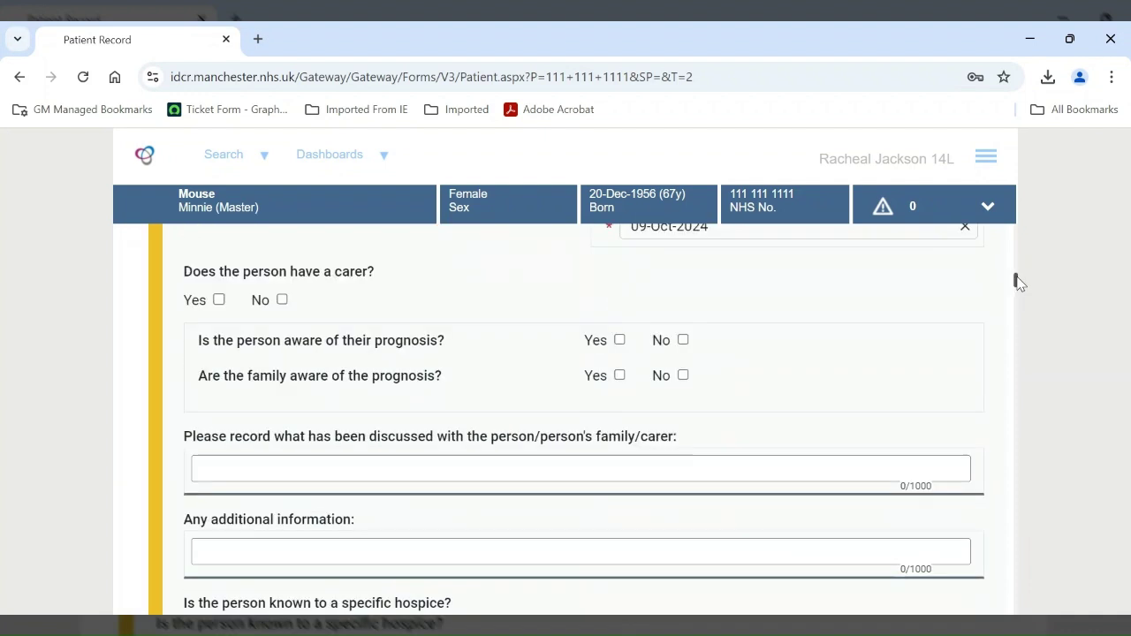
{"action": "left_click", "coordinate": [620, 341]}
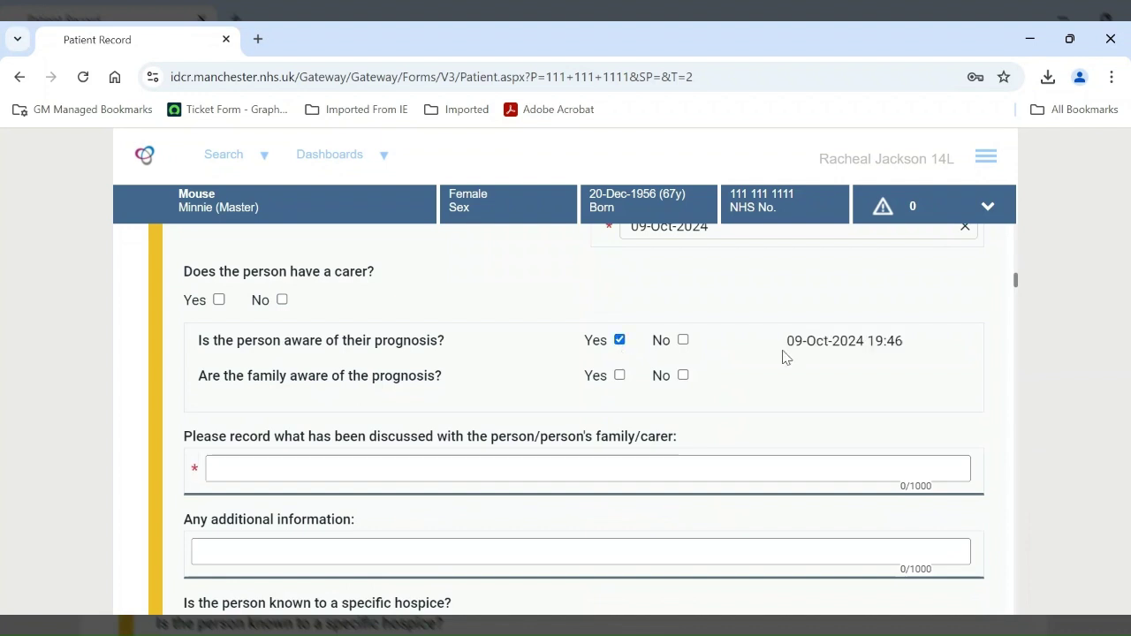
{"action": "left_click", "coordinate": [215, 470]}
{"action": "type", "text": "test"}
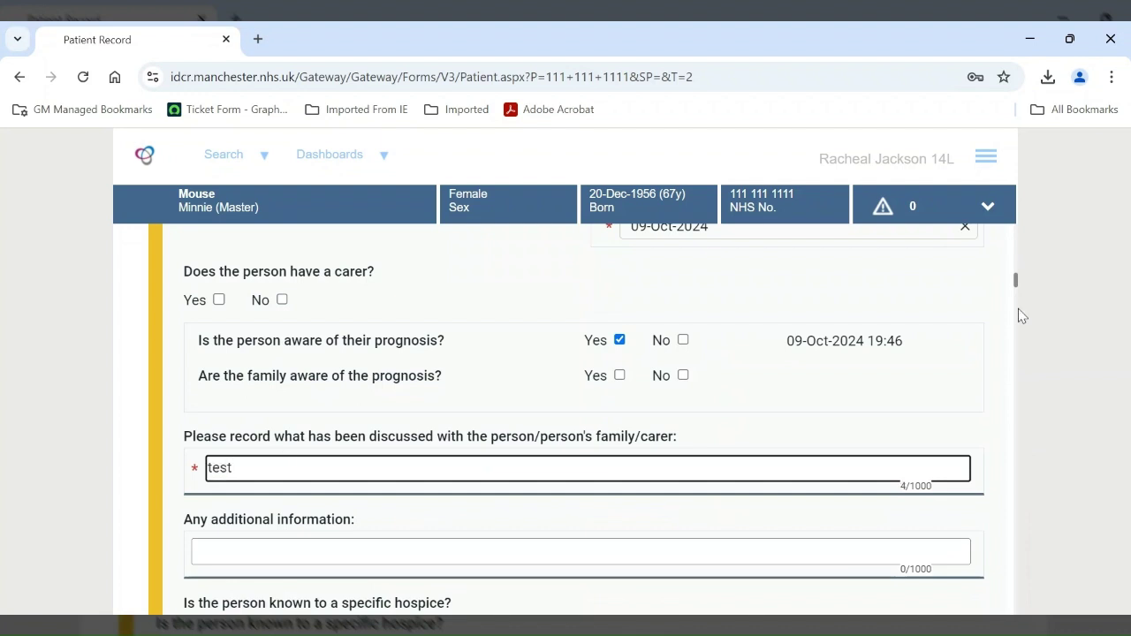
- Set the 1st preferred place of care to "at Home" in the Preferred Place of Care section
{"action": "left_click_drag", "start_coordinate": [1017, 282], "coordinate": [1019, 297]}
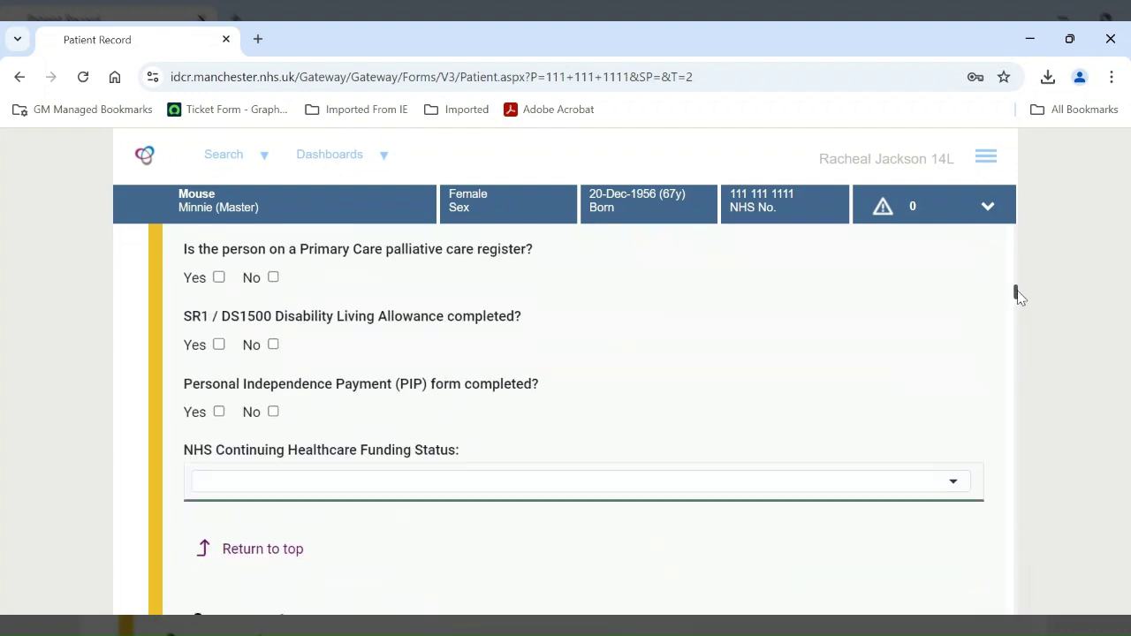
{"action": "scroll", "coordinate": [1018, 298], "scroll_direction": "down", "scroll_amount": 1}
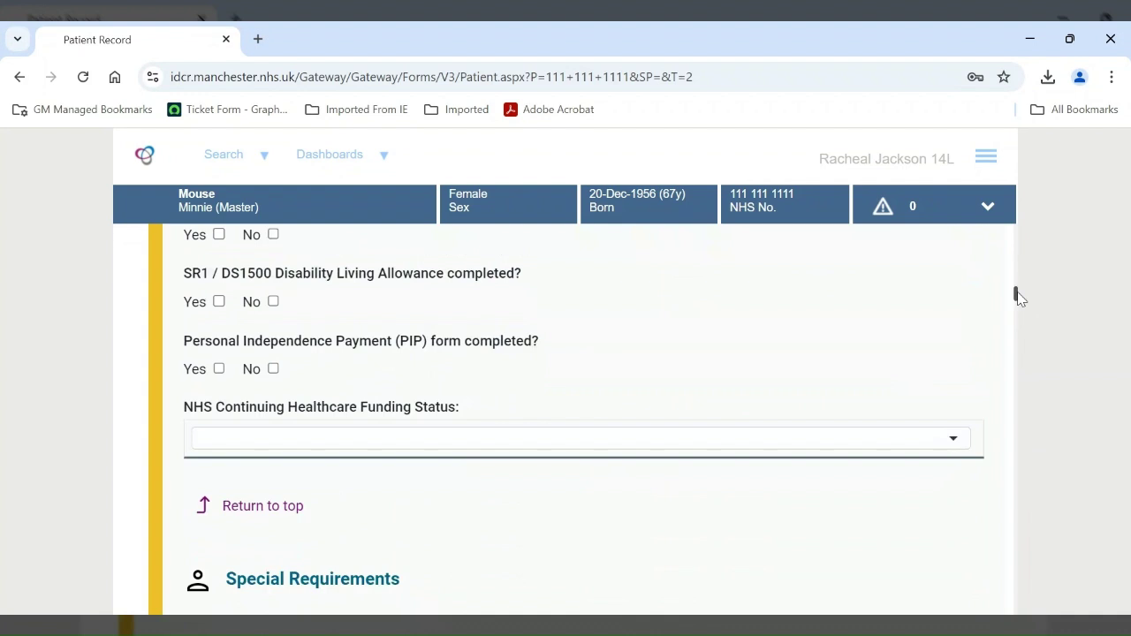
{"action": "left_click_drag", "start_coordinate": [1018, 298], "coordinate": [1021, 300]}
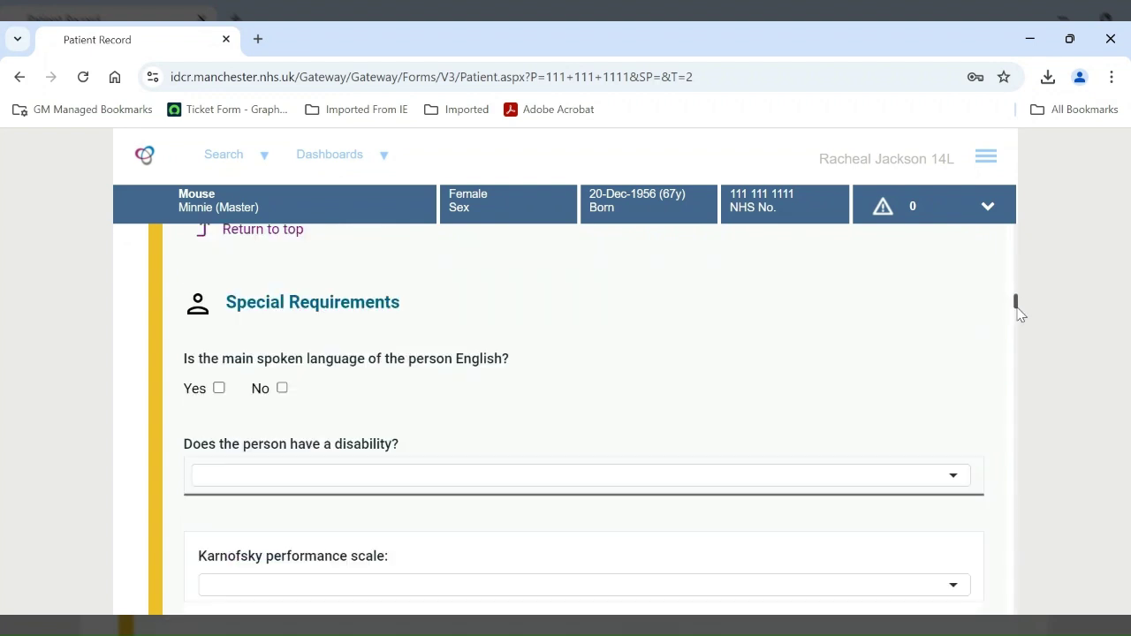
{"action": "mouse_move", "coordinate": [1021, 311]}
{"action": "left_mouse_down"}
{"action": "mouse_move", "coordinate": [1022, 330]}
{"action": "mouse_move", "coordinate": [1019, 321]}
{"action": "left_mouse_up"}
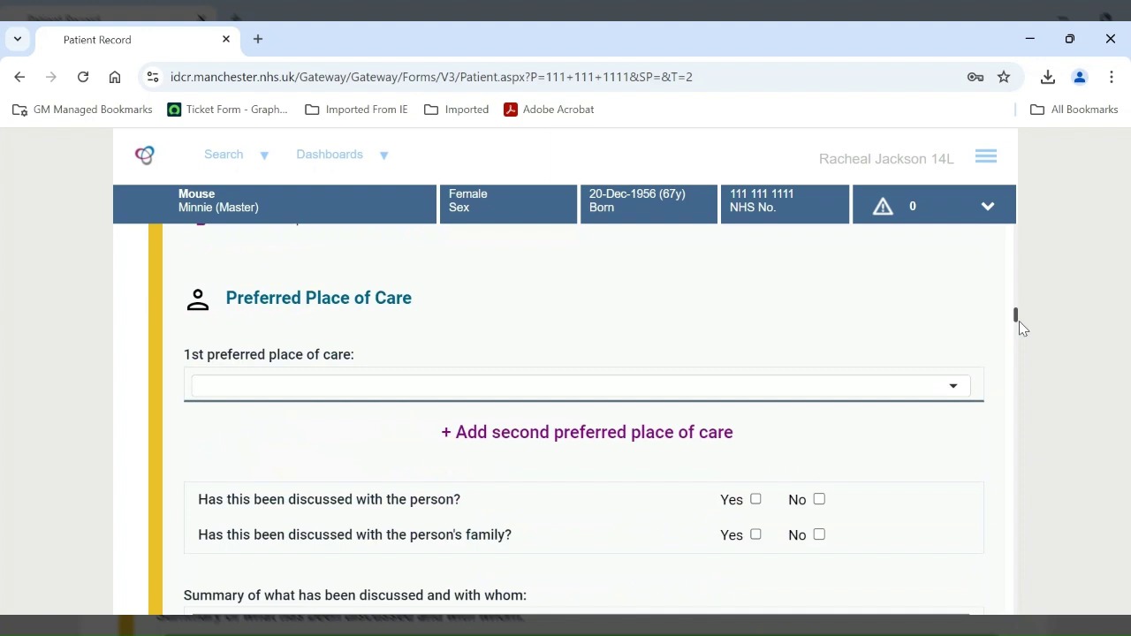
{"action": "left_click", "coordinate": [887, 388]}
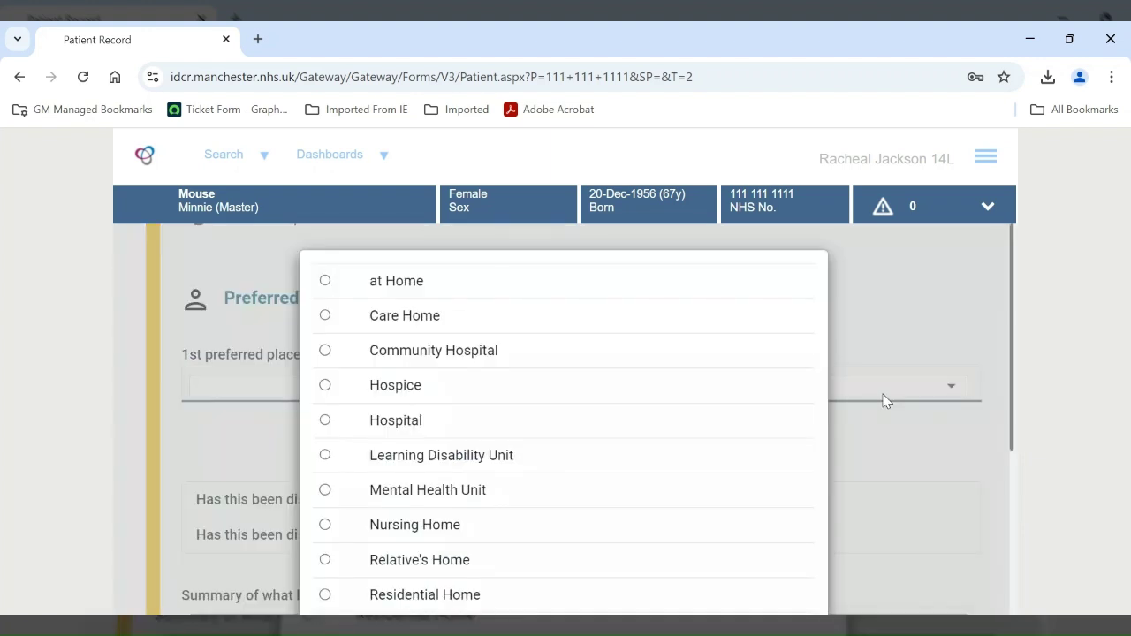
{"action": "left_click", "coordinate": [326, 282]}
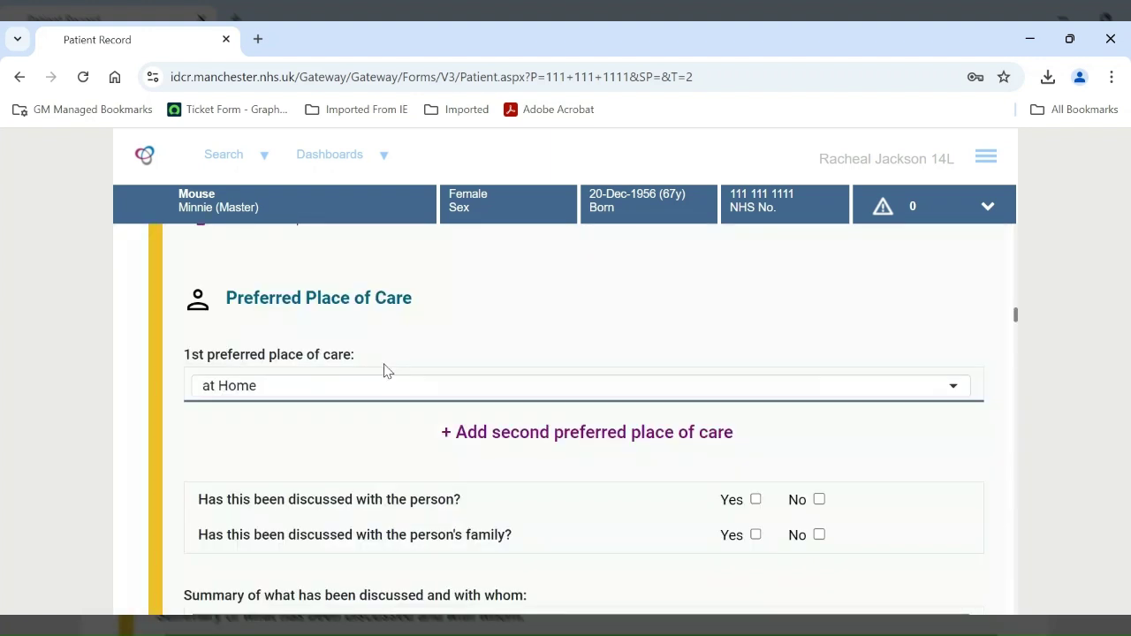
- Add a second preferred place of care, set it to Care Home and enter "test" as its required details
{"action": "left_click", "coordinate": [507, 433]}
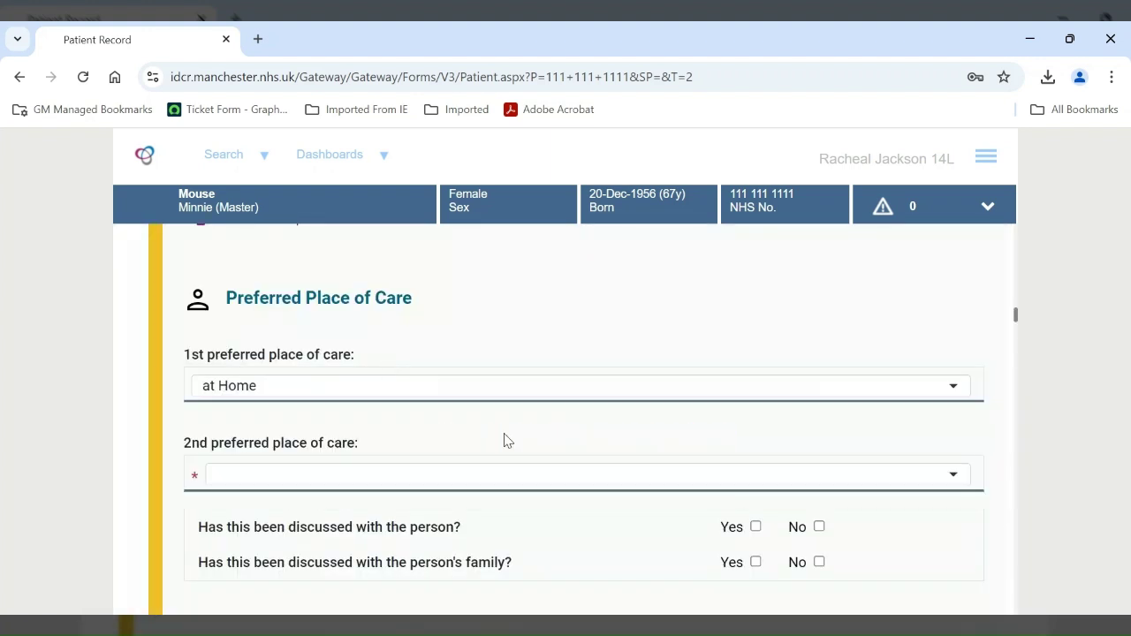
{"action": "left_click", "coordinate": [424, 479]}
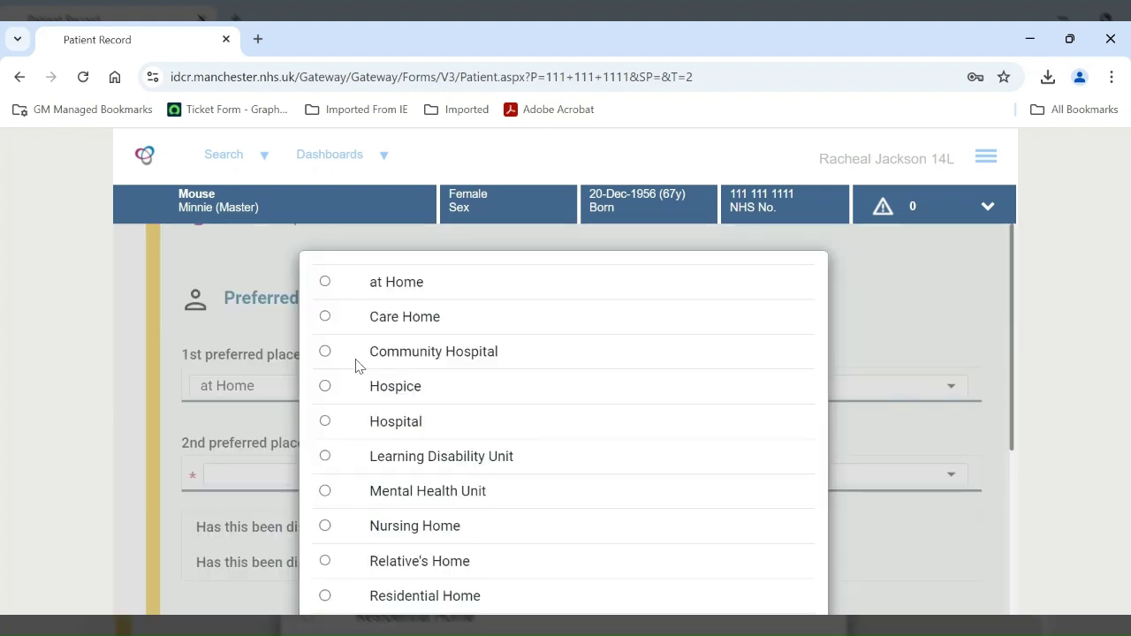
{"action": "left_click", "coordinate": [324, 318]}
{"action": "left_click", "coordinate": [277, 537]}
{"action": "type", "text": "tes"}
{"action": "type", "text": "r"}
{"action": "key", "text": "BackSpace"}
{"action": "type", "text": "t"}
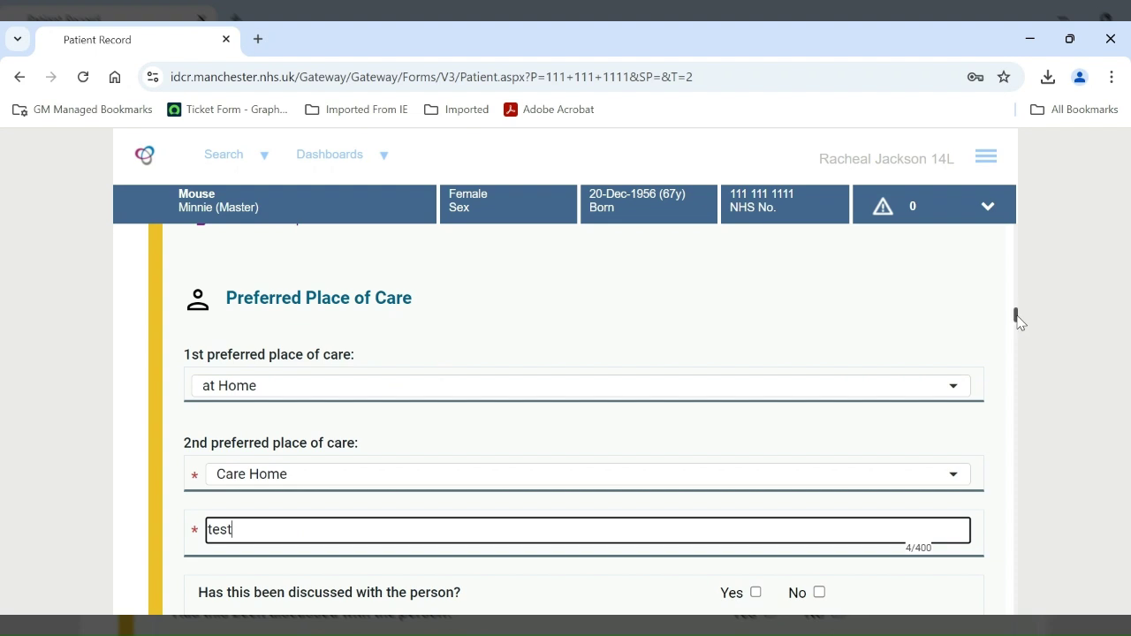
- Set the 1st preferred place of death to "at Home" in the Preferred Place of Death section
{"action": "scroll", "coordinate": [1018, 323], "scroll_direction": "down", "scroll_amount": 1}
{"action": "scroll", "coordinate": [1018, 323], "scroll_direction": "down", "scroll_amount": 2}
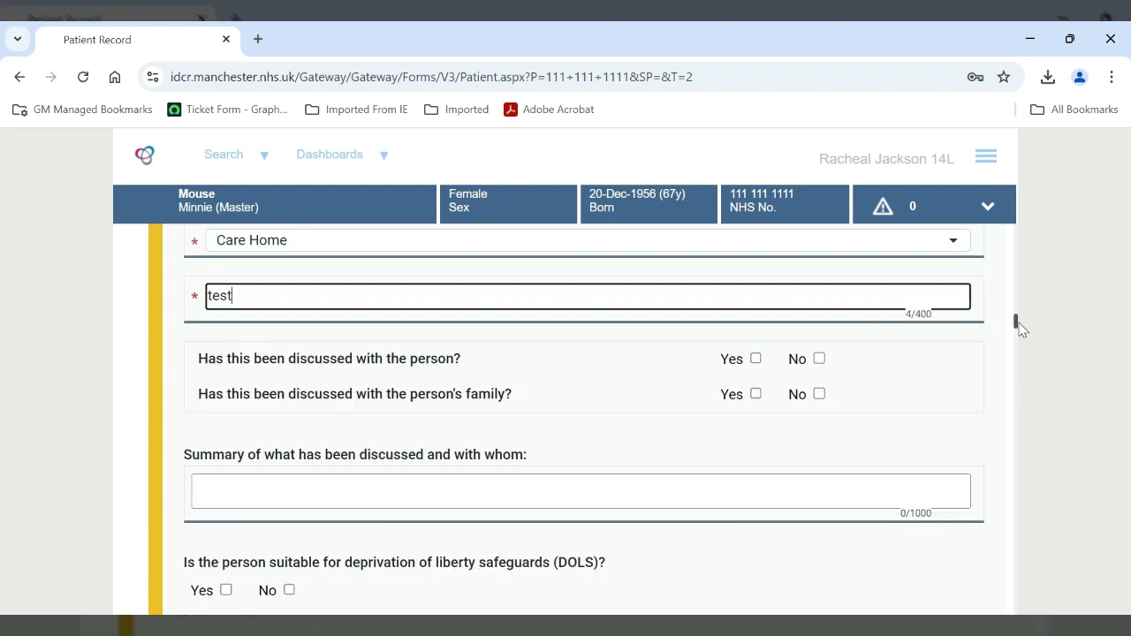
{"action": "scroll", "coordinate": [1021, 328], "scroll_direction": "down", "scroll_amount": 1}
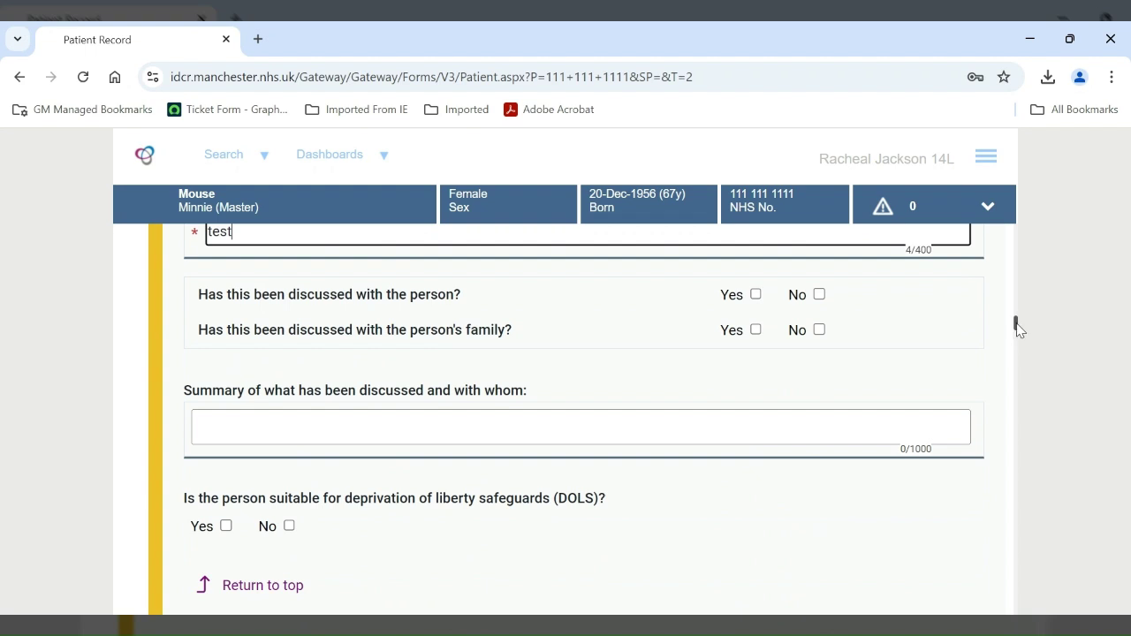
{"action": "scroll", "coordinate": [1017, 327], "scroll_direction": "down", "scroll_amount": 3}
{"action": "scroll", "coordinate": [1021, 334], "scroll_direction": "down", "scroll_amount": 2}
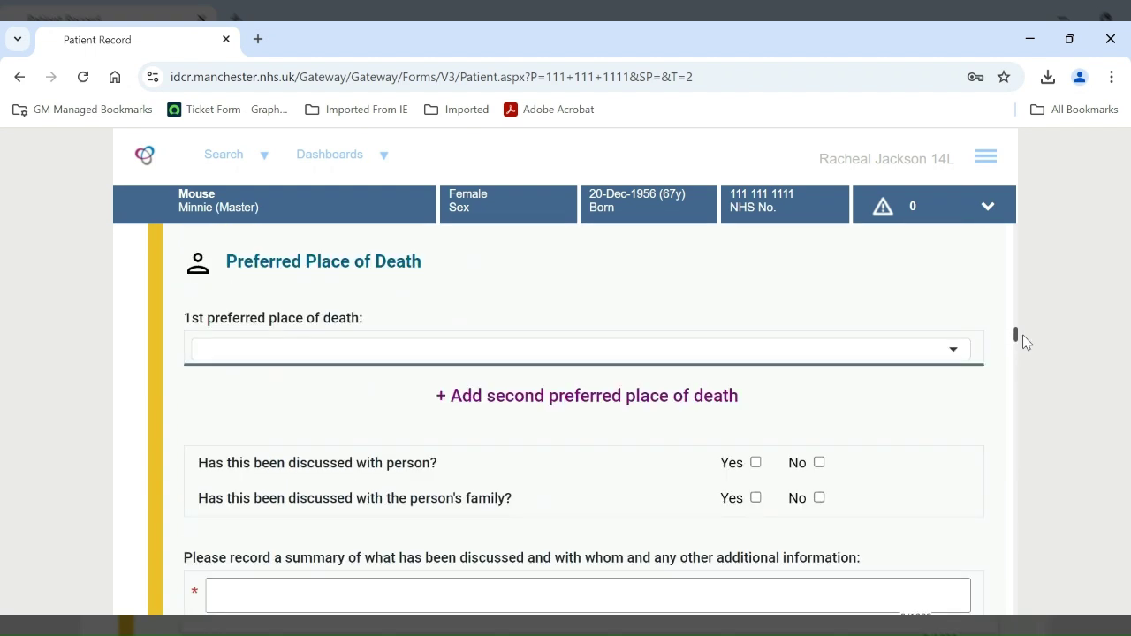
{"action": "left_click", "coordinate": [822, 352]}
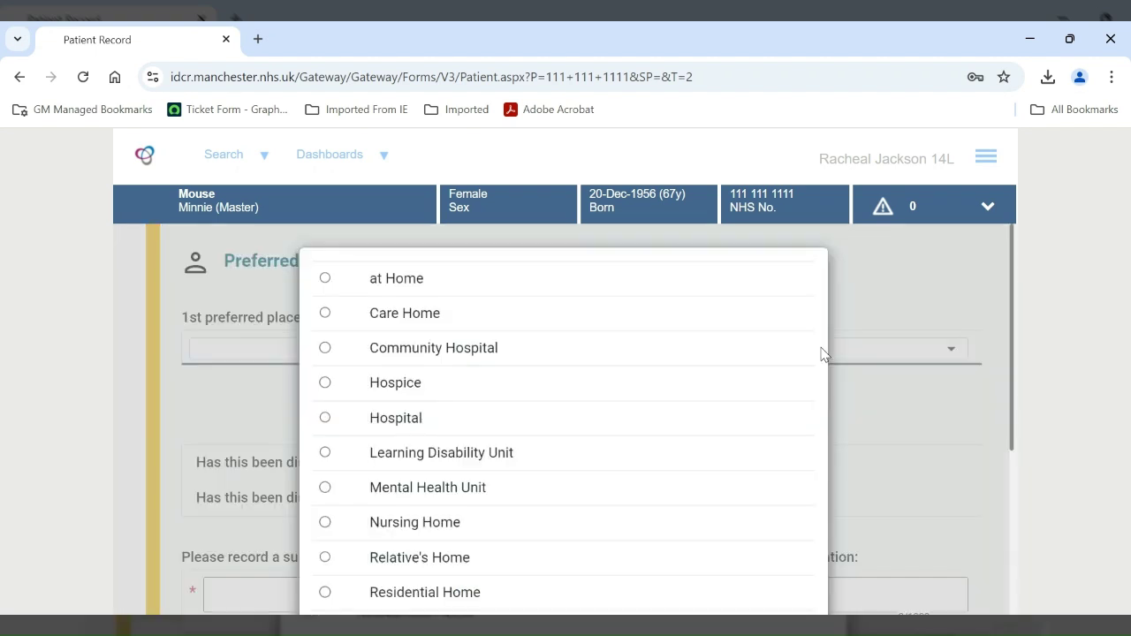
{"action": "left_click", "coordinate": [325, 282]}
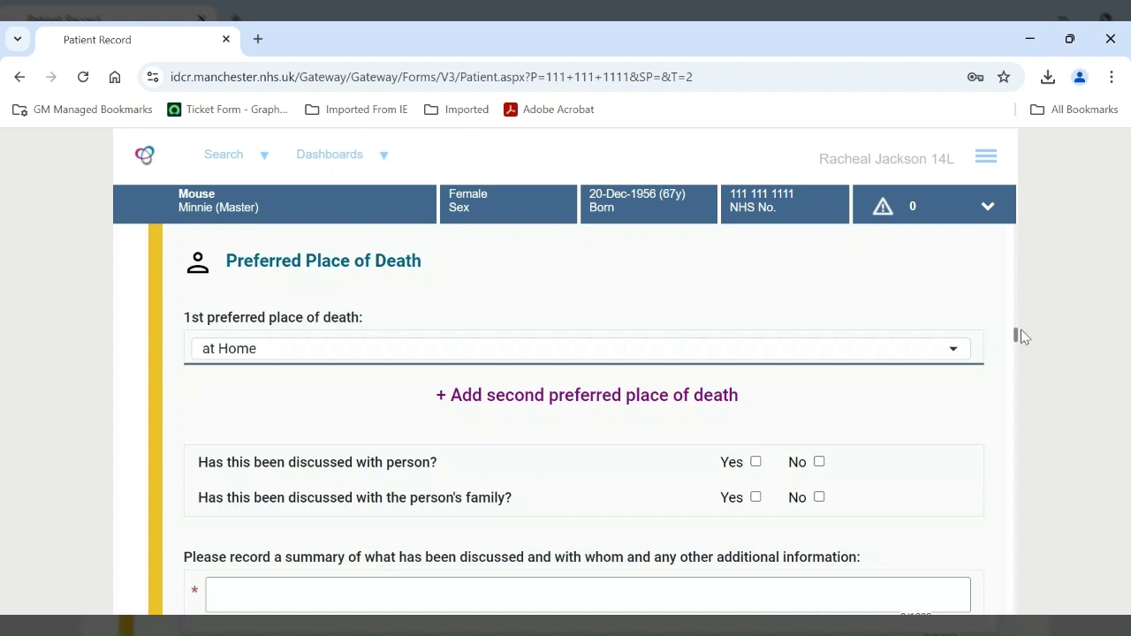
- Enter "test" as the required summary of what has been discussed about the preferred place of death
{"action": "left_click_drag", "start_coordinate": [1021, 332], "coordinate": [1017, 339]}
{"action": "scroll", "coordinate": [387, 381], "scroll_direction": "down", "scroll_amount": 2}
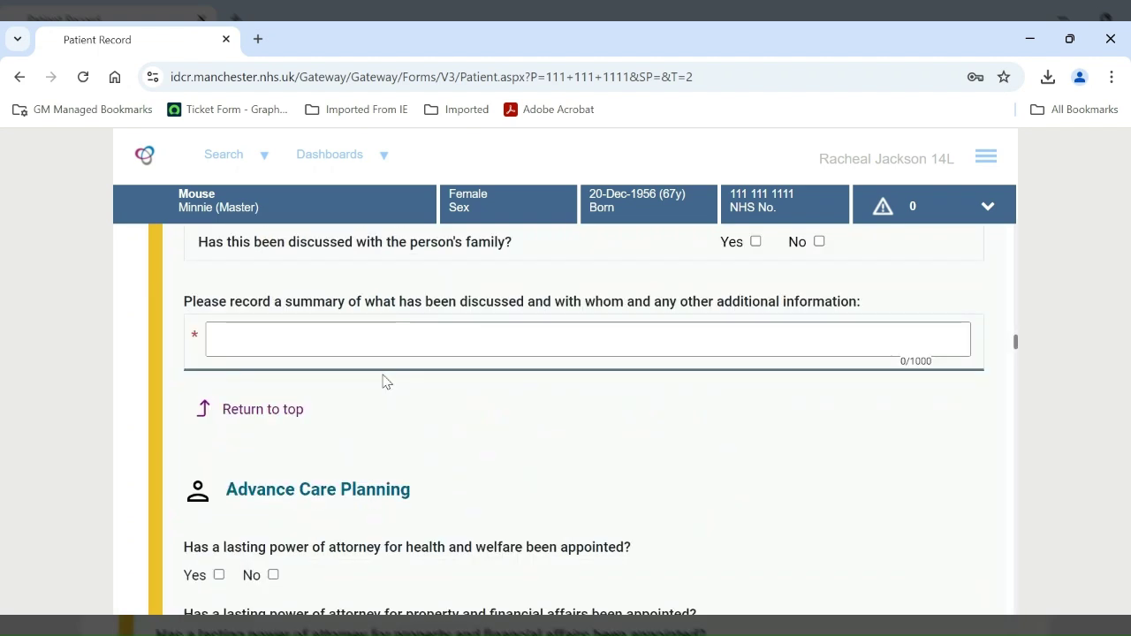
{"action": "left_click", "coordinate": [287, 344]}
{"action": "type", "text": "test"}
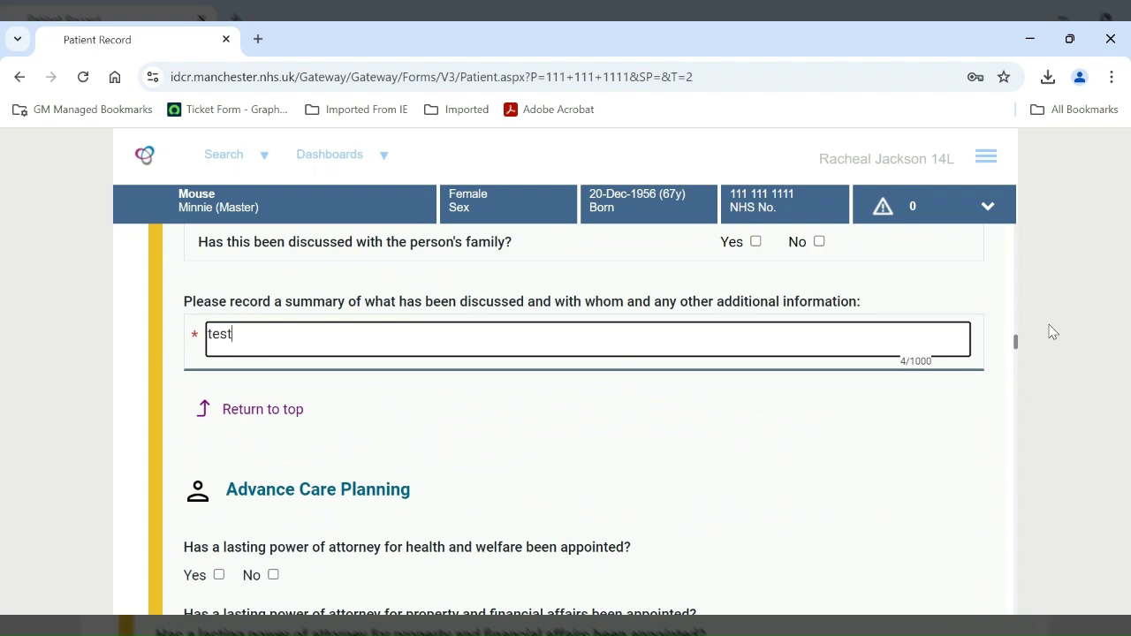
- Set the resuscitation status to "Not for Resuscitation" in the Cardio Pulmonary Resuscitation section
{"action": "left_click_drag", "start_coordinate": [1017, 349], "coordinate": [1022, 351]}
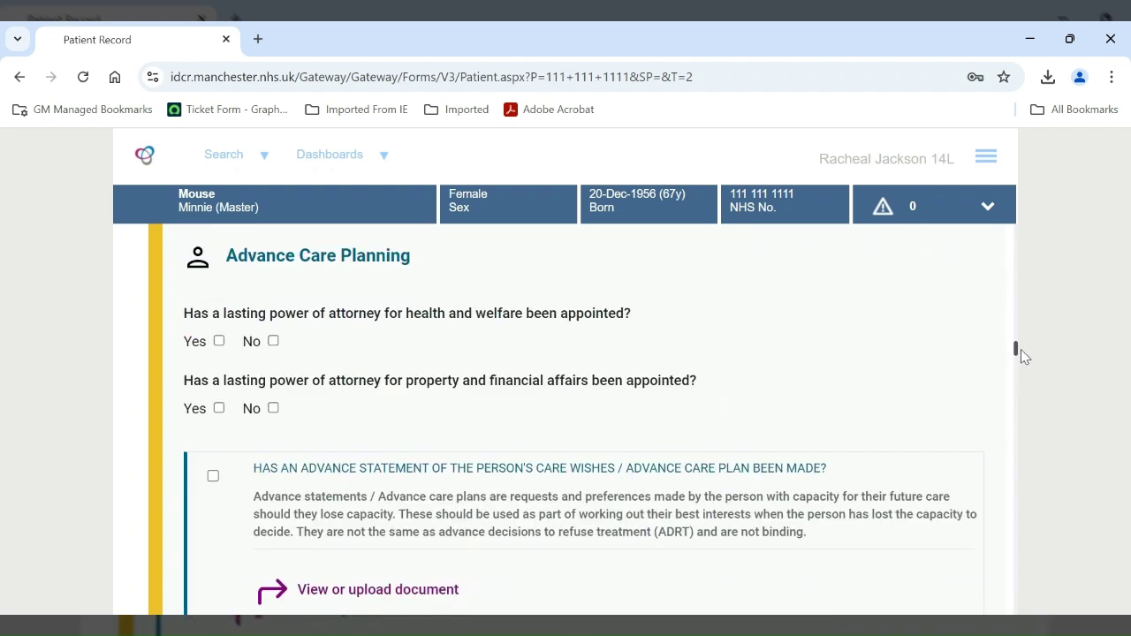
{"action": "left_click_drag", "start_coordinate": [1021, 350], "coordinate": [1031, 402]}
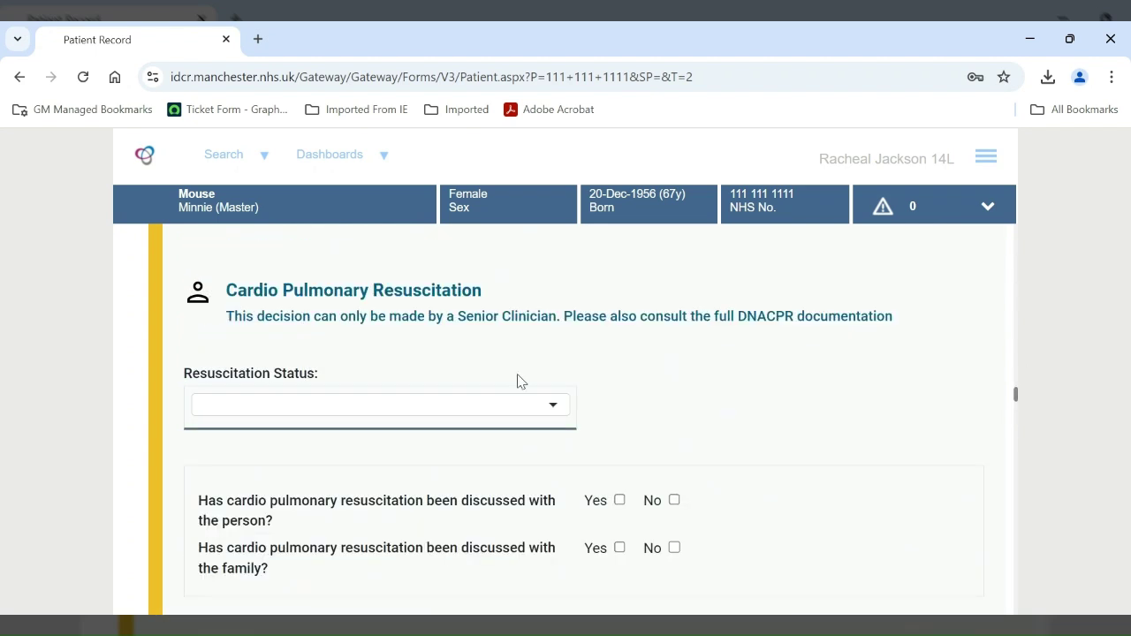
{"action": "left_click", "coordinate": [495, 405]}
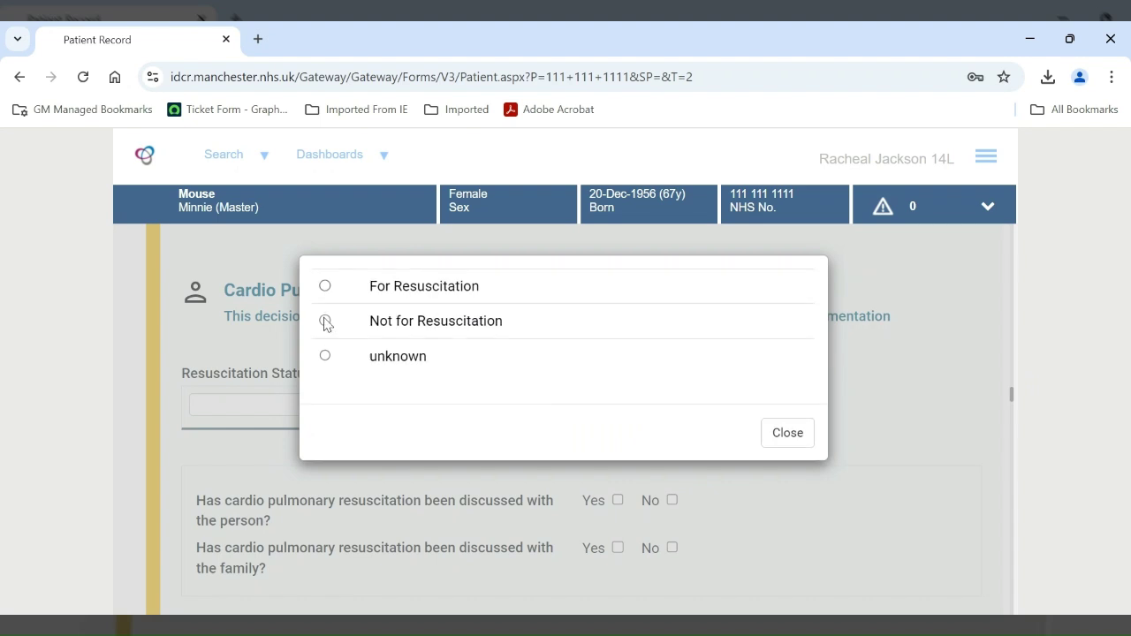
{"action": "left_click", "coordinate": [325, 322]}
- Complete the resuscitation decision's required authorisation details with the authorising clinician's name, the role GP and the date 09-Oct-2024
{"action": "left_click", "coordinate": [672, 424]}
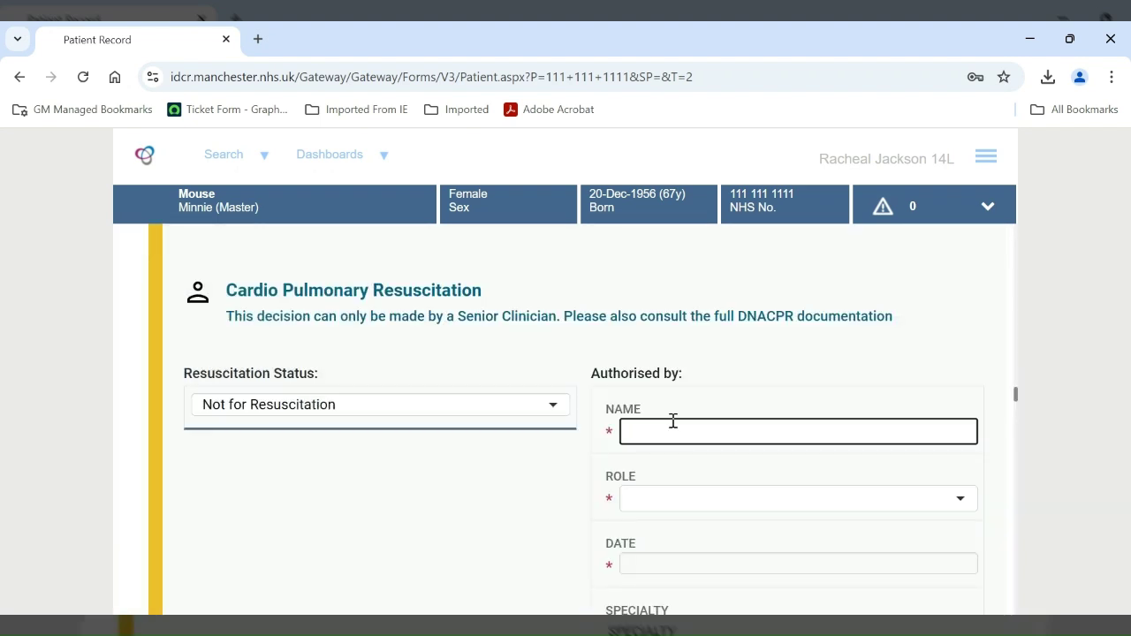
{"action": "type", "text": "Dr Test"}
{"action": "key", "text": "Tab"}
{"action": "left_click", "coordinate": [654, 500]}
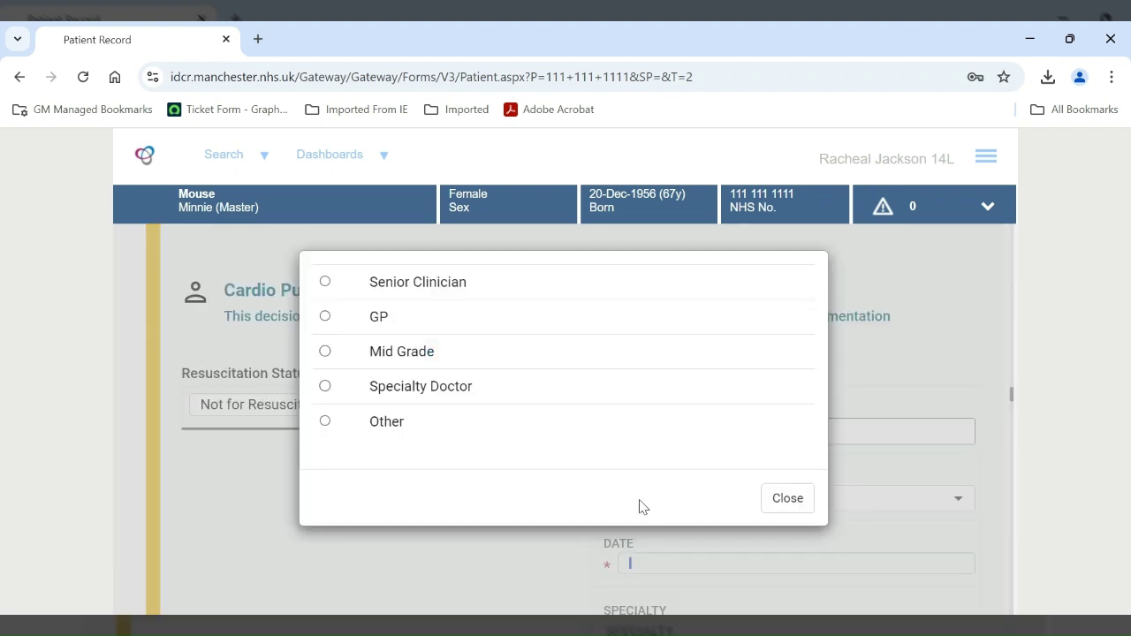
{"action": "left_click", "coordinate": [326, 317]}
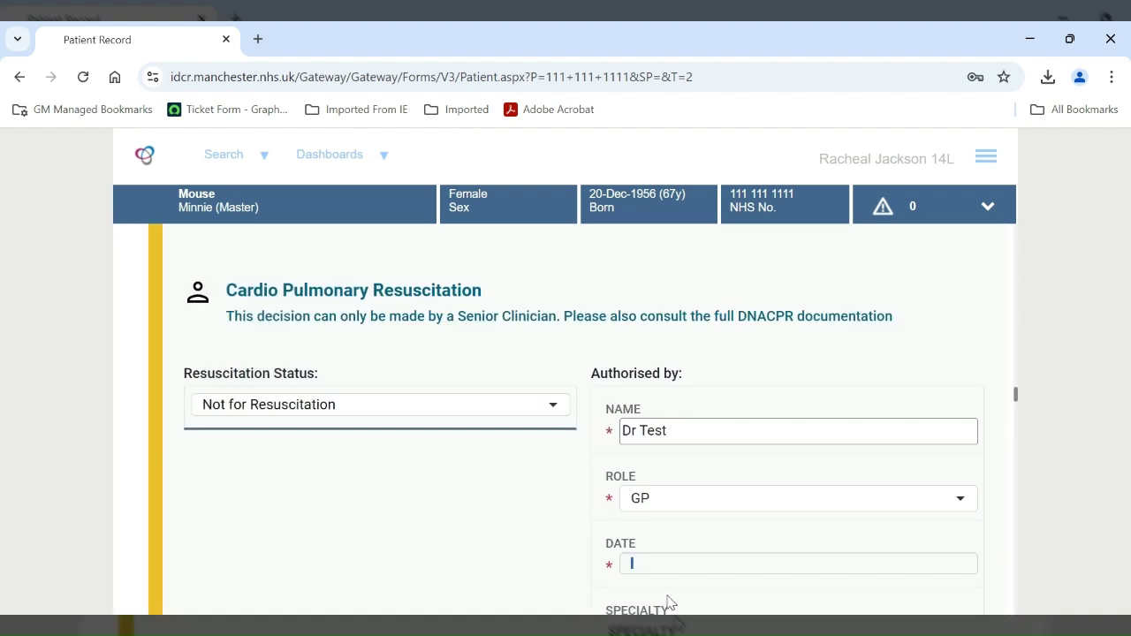
{"action": "left_click", "coordinate": [660, 570]}
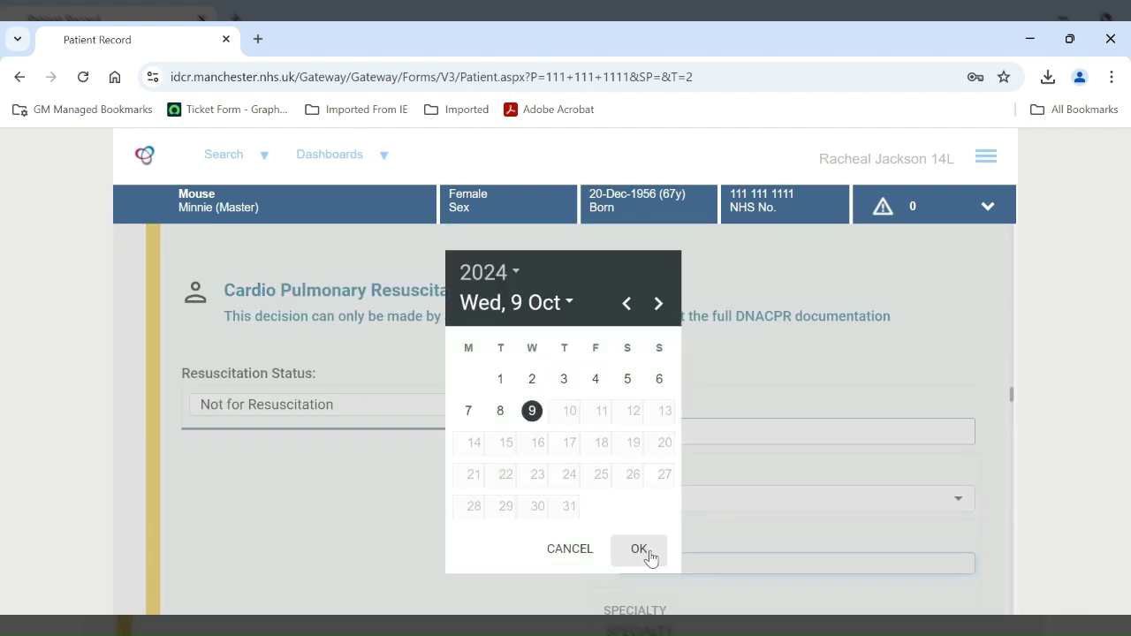
{"action": "left_click", "coordinate": [639, 549]}
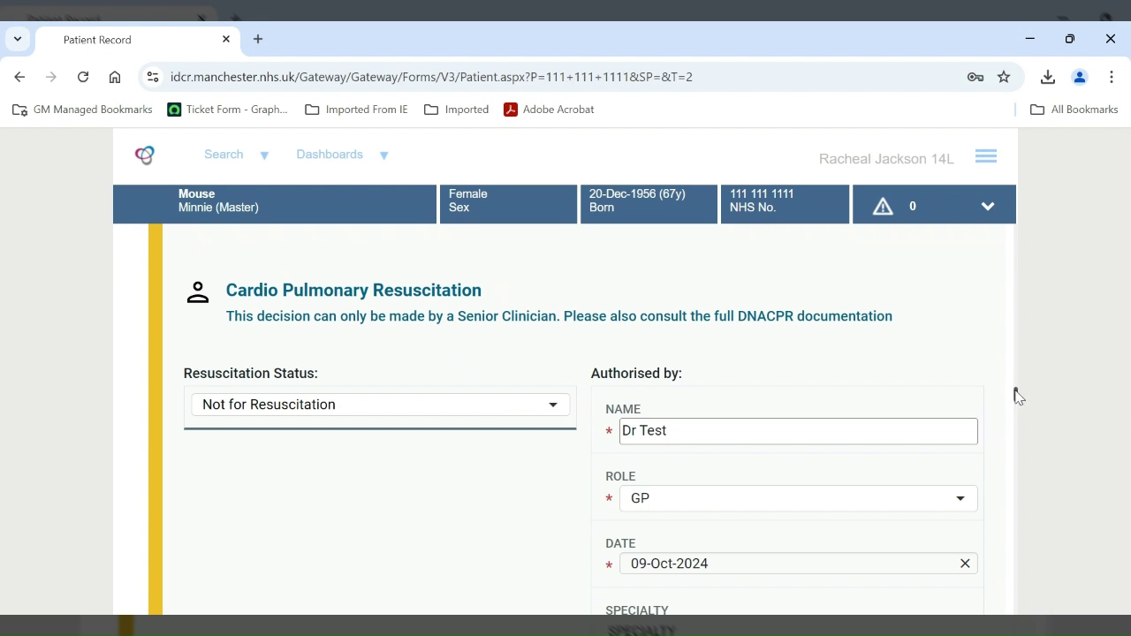
- Enter "Kitchen" as the required location of the DNACPR documentation
{"action": "scroll", "coordinate": [1017, 397], "scroll_direction": "down", "scroll_amount": 3}
{"action": "left_click_drag", "start_coordinate": [1017, 405], "coordinate": [1021, 415]}
{"action": "left_click", "coordinate": [394, 405]}
{"action": "left_click", "coordinate": [394, 405]}
{"action": "type", "text": "Kitchen"}
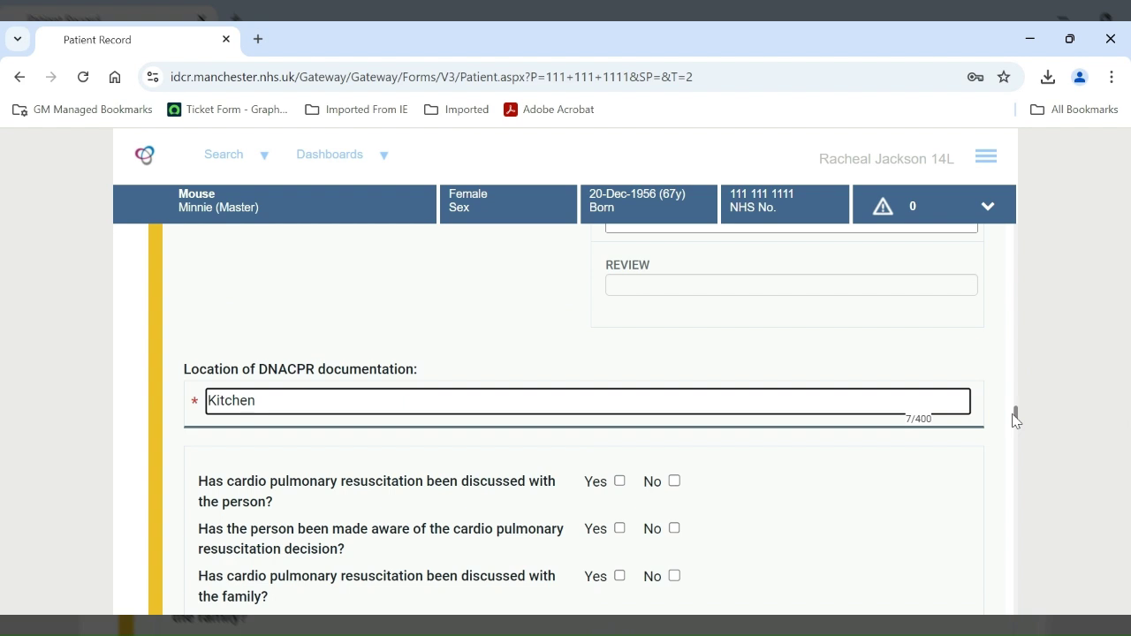
- Add a comment reading "test" with the status "Be aware" in the Other Concerns and Bereavement section
{"action": "left_click_drag", "start_coordinate": [1017, 420], "coordinate": [1019, 433]}
{"action": "scroll", "coordinate": [1017, 425], "scroll_direction": "down", "scroll_amount": 1}
{"action": "scroll", "coordinate": [1018, 430], "scroll_direction": "down", "scroll_amount": 1}
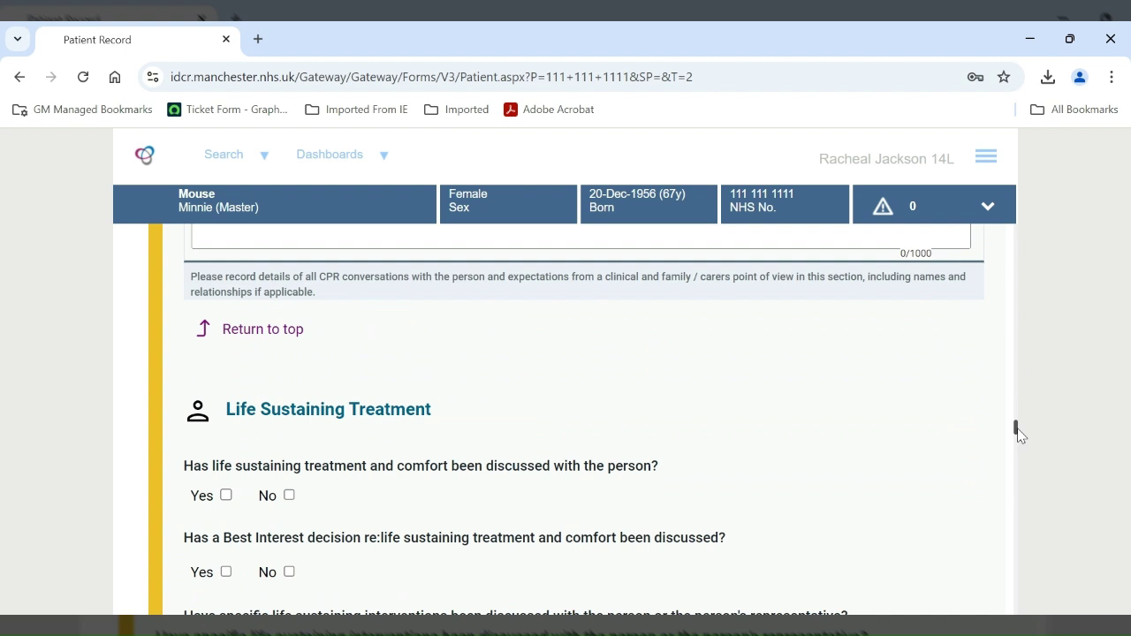
{"action": "scroll", "coordinate": [1018, 432], "scroll_direction": "down", "scroll_amount": 1}
{"action": "left_click_drag", "start_coordinate": [1018, 433], "coordinate": [1020, 462]}
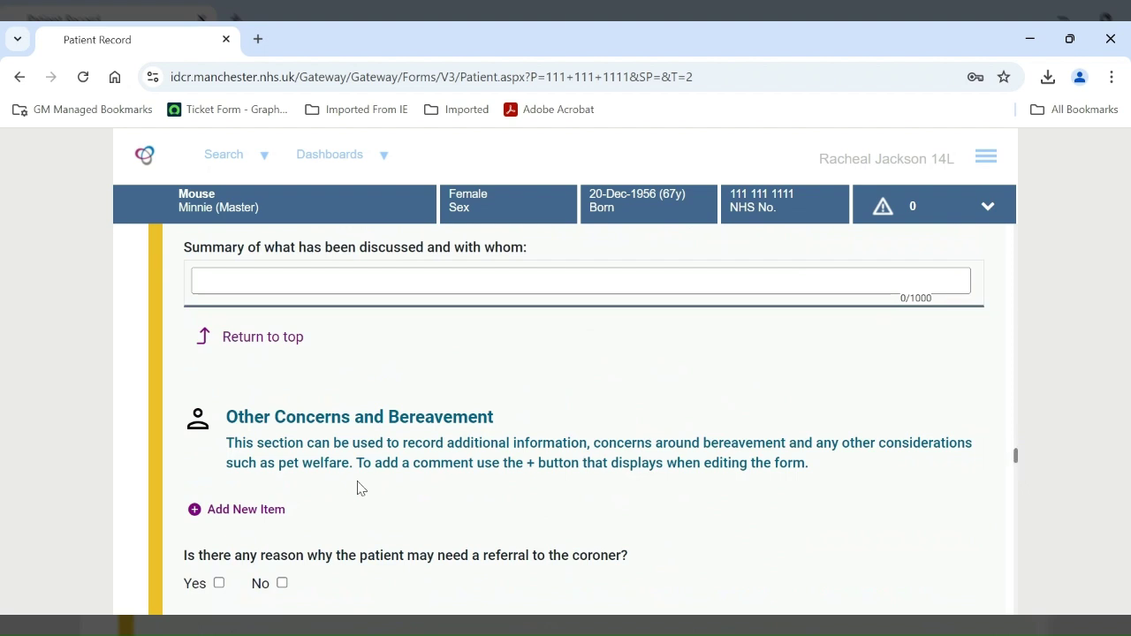
{"action": "left_click", "coordinate": [237, 510]}
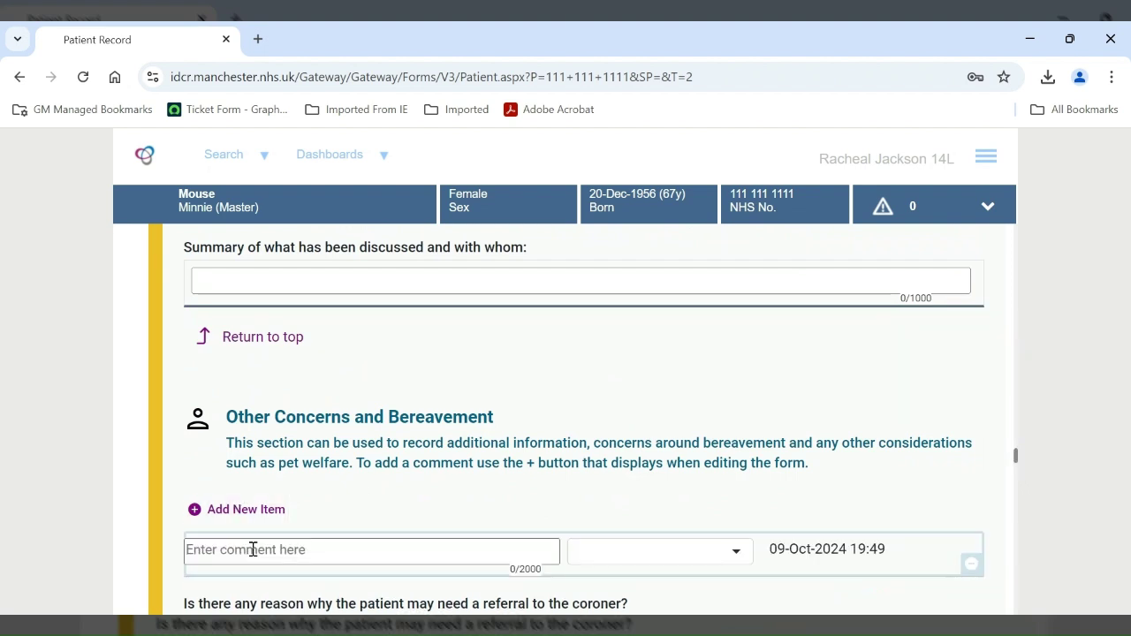
{"action": "left_click", "coordinate": [253, 550]}
{"action": "type", "text": "test"}
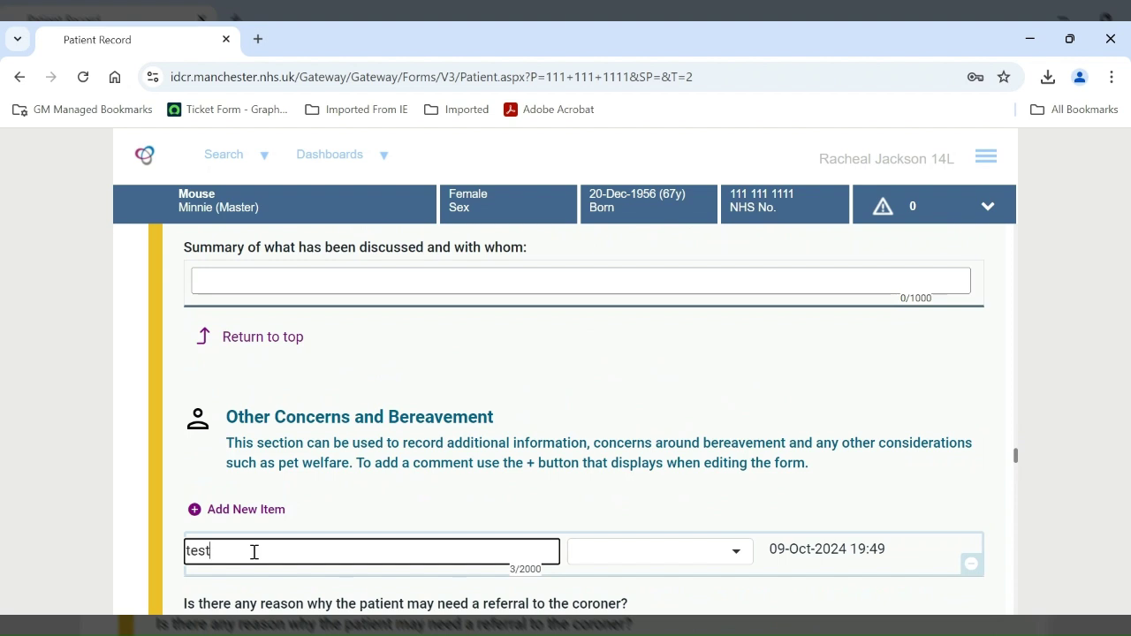
{"action": "left_click", "coordinate": [584, 550]}
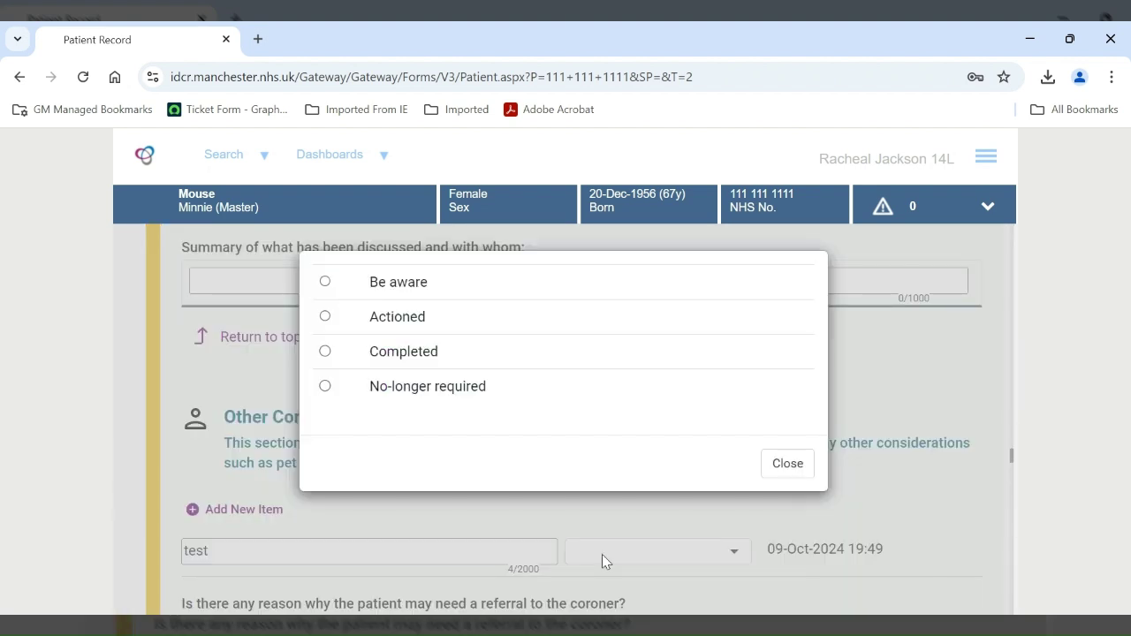
{"action": "left_click", "coordinate": [325, 282]}
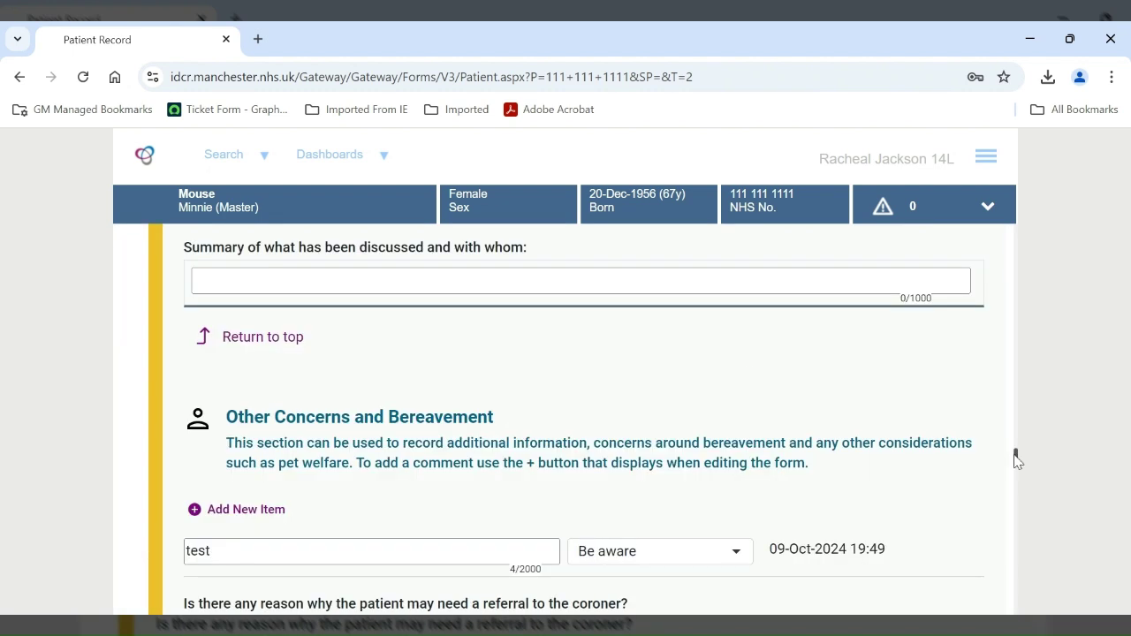
- Check the rest of the form for mandatory fields, from the coroner referral question through After Death and MDT / GSF Meeting to Next Review
{"action": "left_click_drag", "start_coordinate": [1017, 460], "coordinate": [1016, 467]}
{"action": "scroll", "coordinate": [1017, 466], "scroll_direction": "down", "scroll_amount": 1}
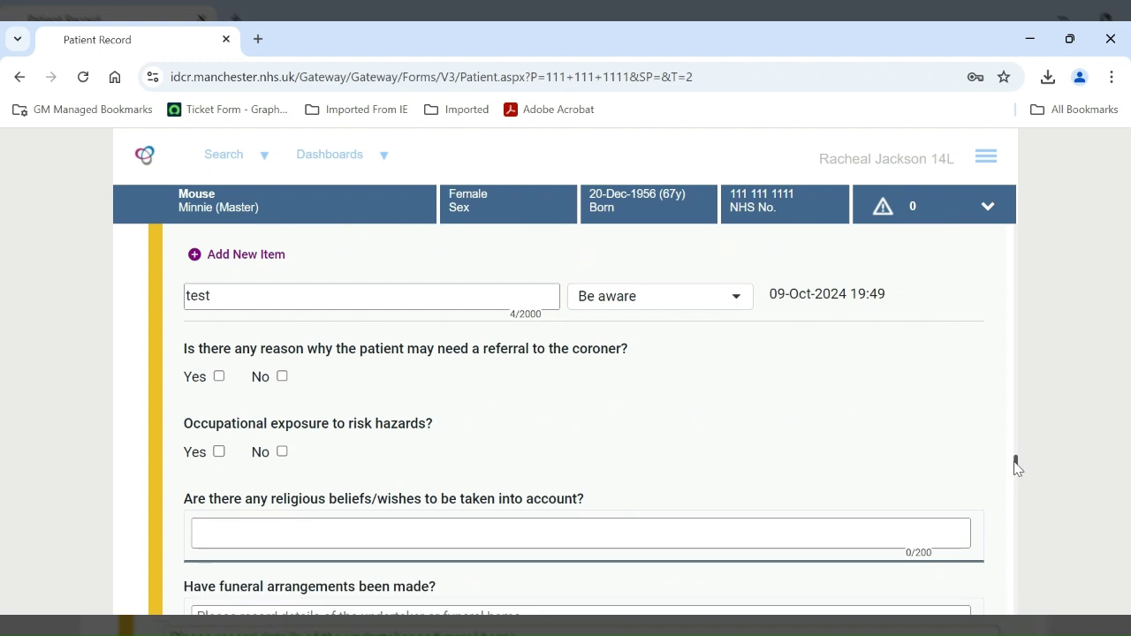
{"action": "scroll", "coordinate": [1017, 466], "scroll_direction": "down", "scroll_amount": 1}
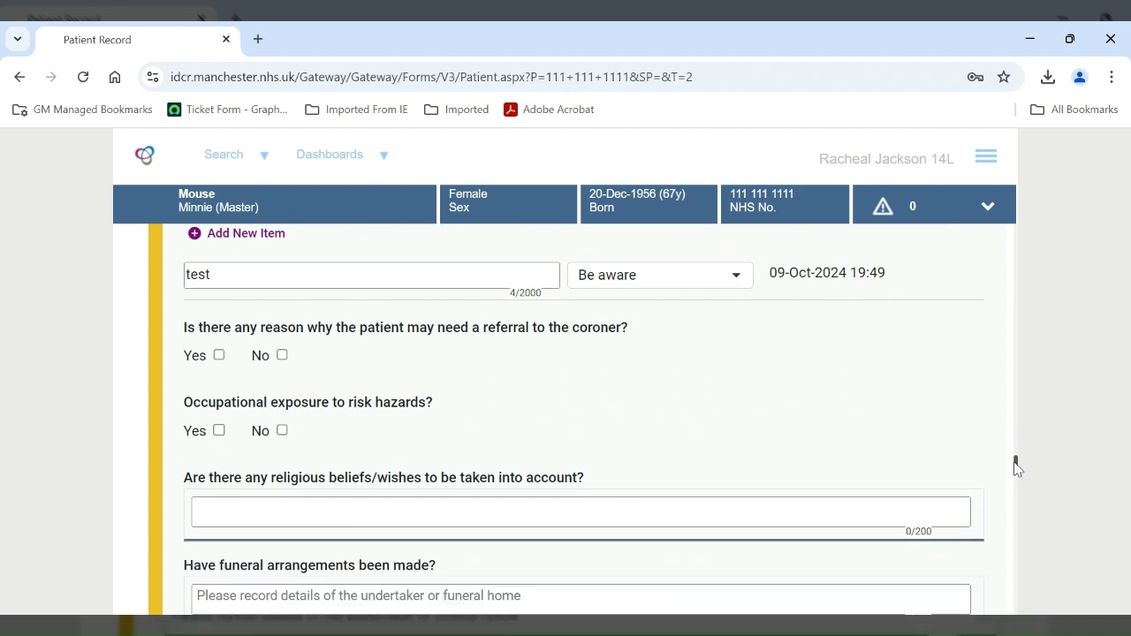
{"action": "scroll", "coordinate": [1014, 469], "scroll_direction": "down", "scroll_amount": 1}
{"action": "scroll", "coordinate": [1015, 469], "scroll_direction": "down", "scroll_amount": 3}
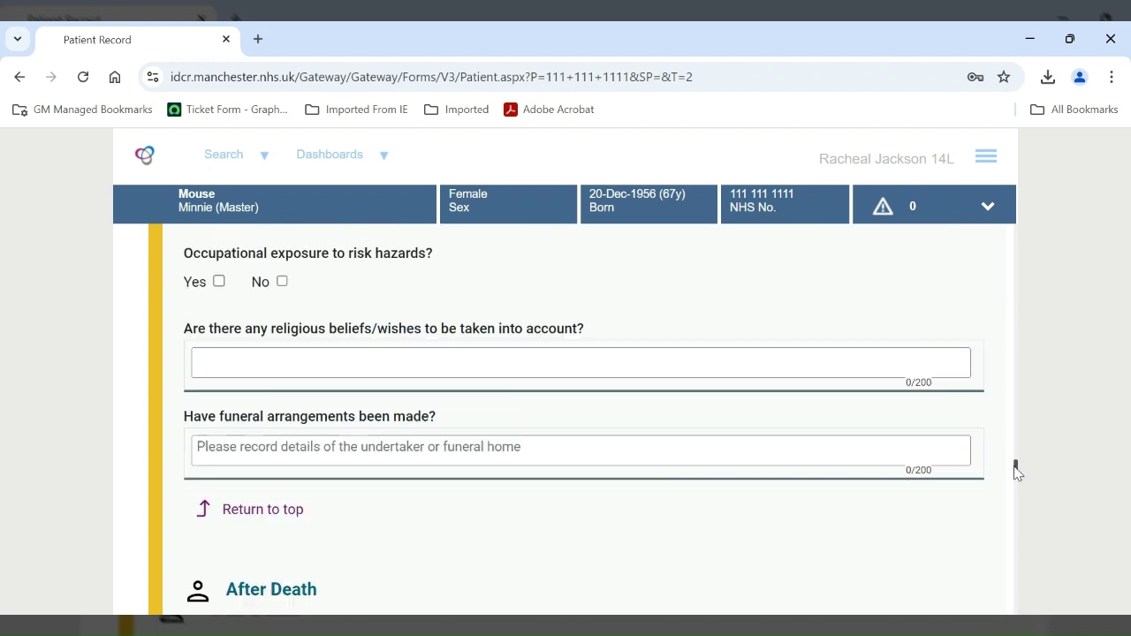
{"action": "scroll", "coordinate": [1015, 470], "scroll_direction": "down", "scroll_amount": 1}
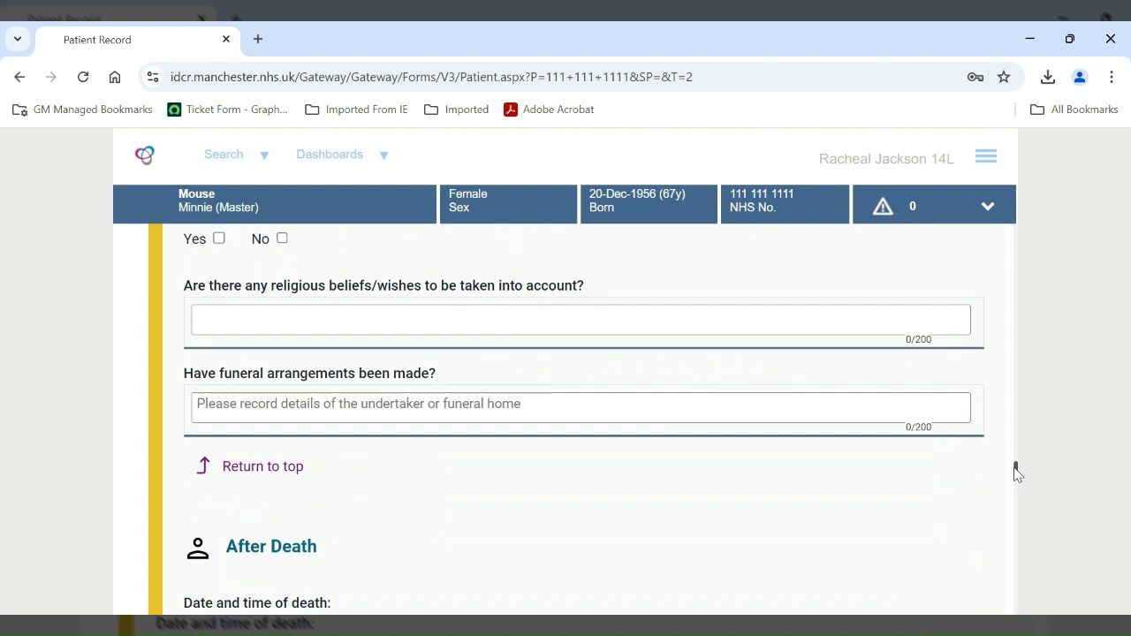
{"action": "scroll", "coordinate": [1014, 473], "scroll_direction": "down", "scroll_amount": 4}
{"action": "scroll", "coordinate": [1014, 478], "scroll_direction": "down", "scroll_amount": 2}
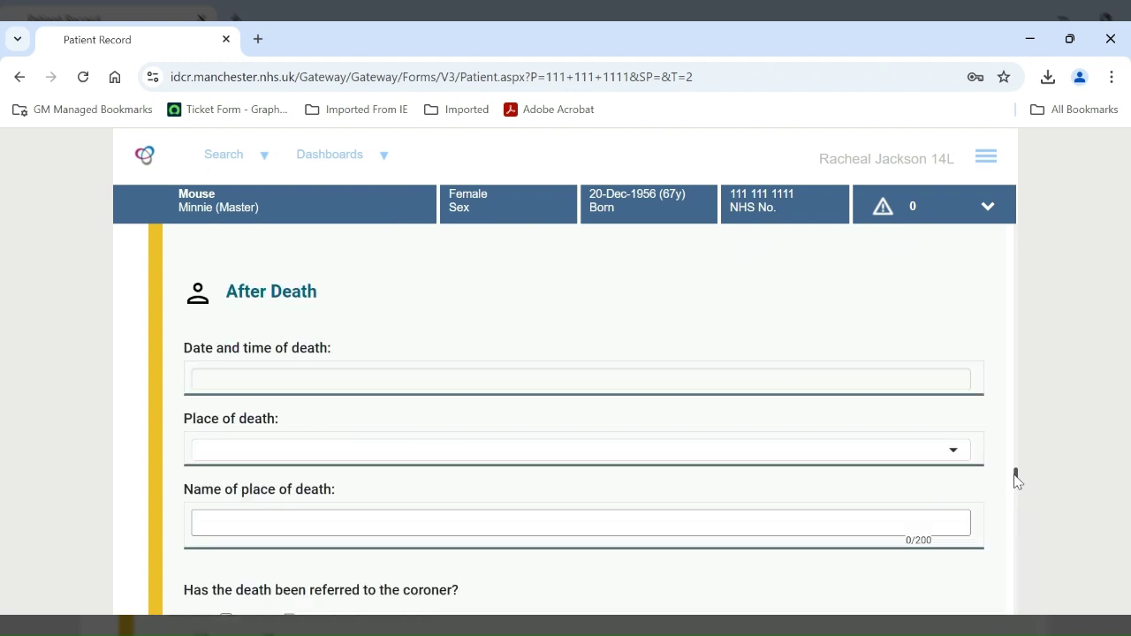
{"action": "scroll", "coordinate": [1017, 480], "scroll_direction": "down", "scroll_amount": 2}
{"action": "scroll", "coordinate": [1016, 483], "scroll_direction": "down", "scroll_amount": 2}
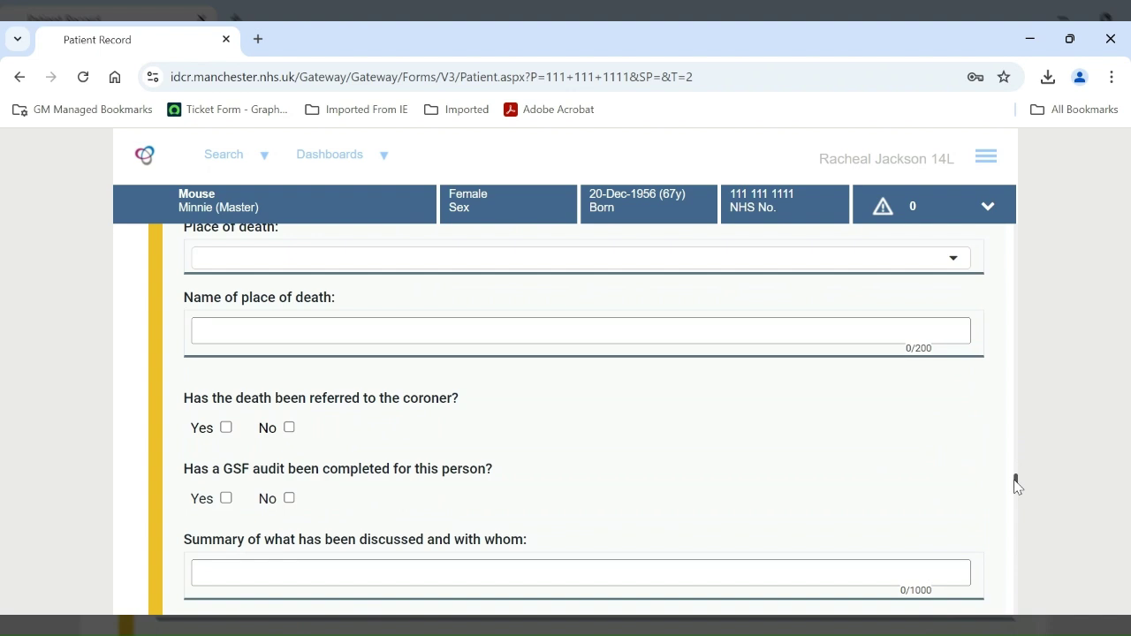
{"action": "scroll", "coordinate": [1016, 485], "scroll_direction": "down", "scroll_amount": 1}
{"action": "scroll", "coordinate": [1017, 489], "scroll_direction": "down", "scroll_amount": 2}
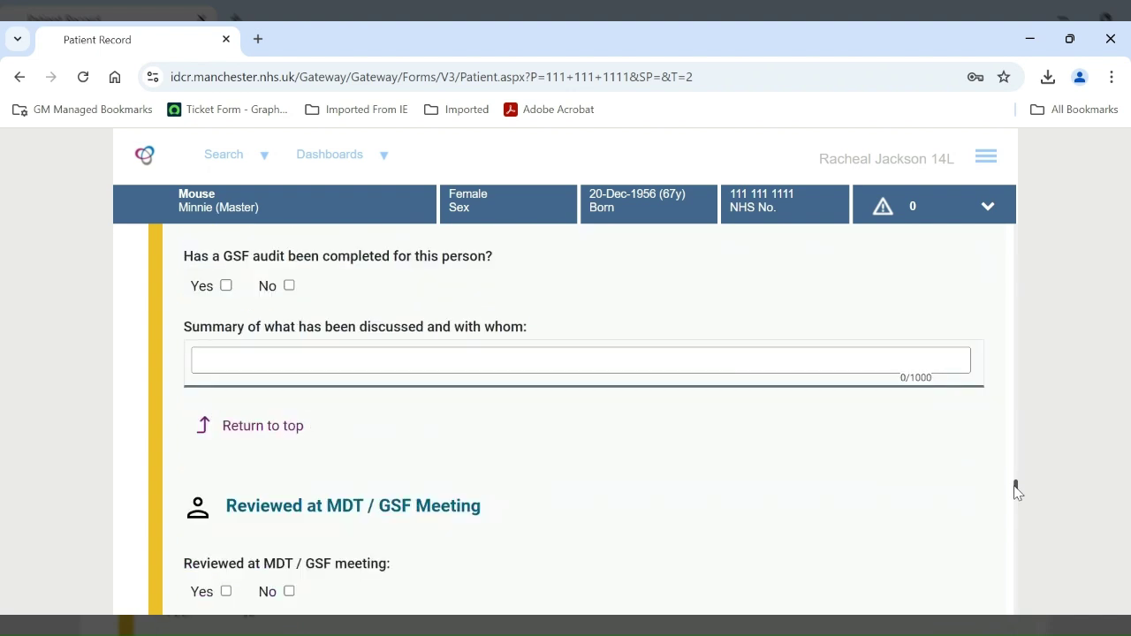
{"action": "scroll", "coordinate": [1016, 492], "scroll_direction": "down", "scroll_amount": 1}
{"action": "scroll", "coordinate": [1016, 495], "scroll_direction": "down", "scroll_amount": 1}
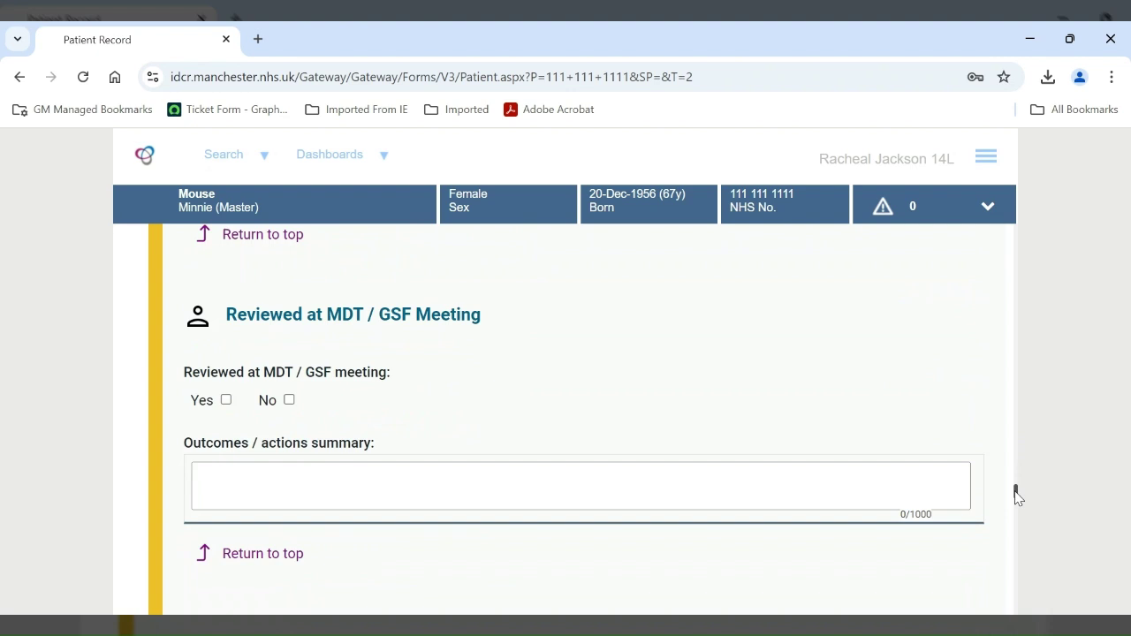
{"action": "scroll", "coordinate": [1017, 499], "scroll_direction": "down", "scroll_amount": 2}
{"action": "scroll", "coordinate": [1017, 502], "scroll_direction": "down", "scroll_amount": 2}
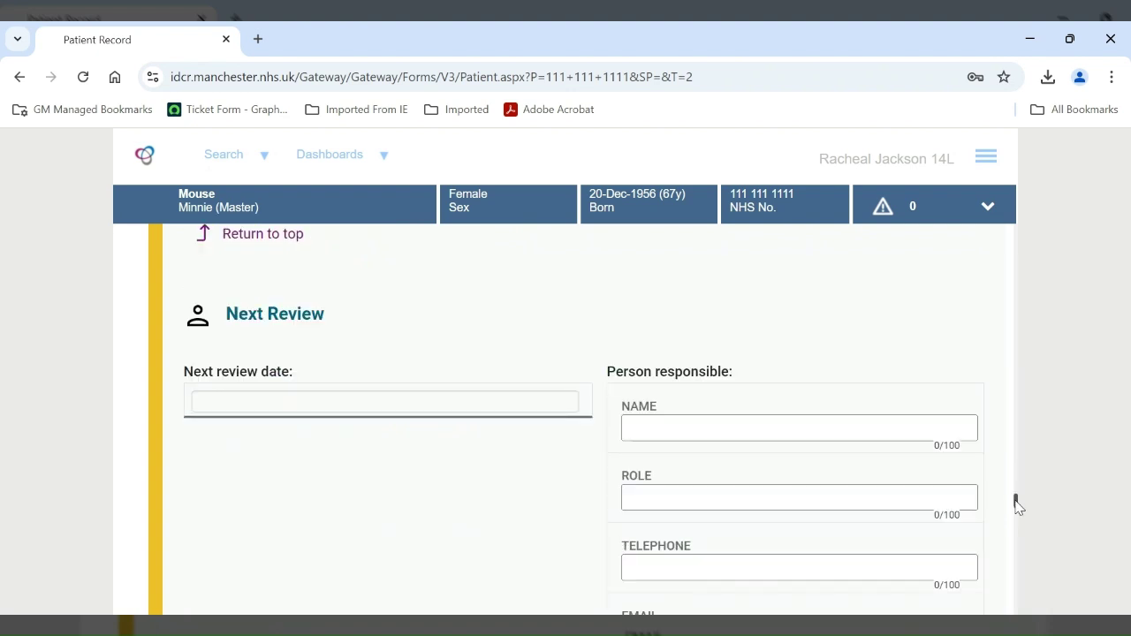
{"action": "scroll", "coordinate": [1016, 508], "scroll_direction": "down", "scroll_amount": 2}
{"action": "scroll", "coordinate": [1017, 509], "scroll_direction": "down", "scroll_amount": 1}
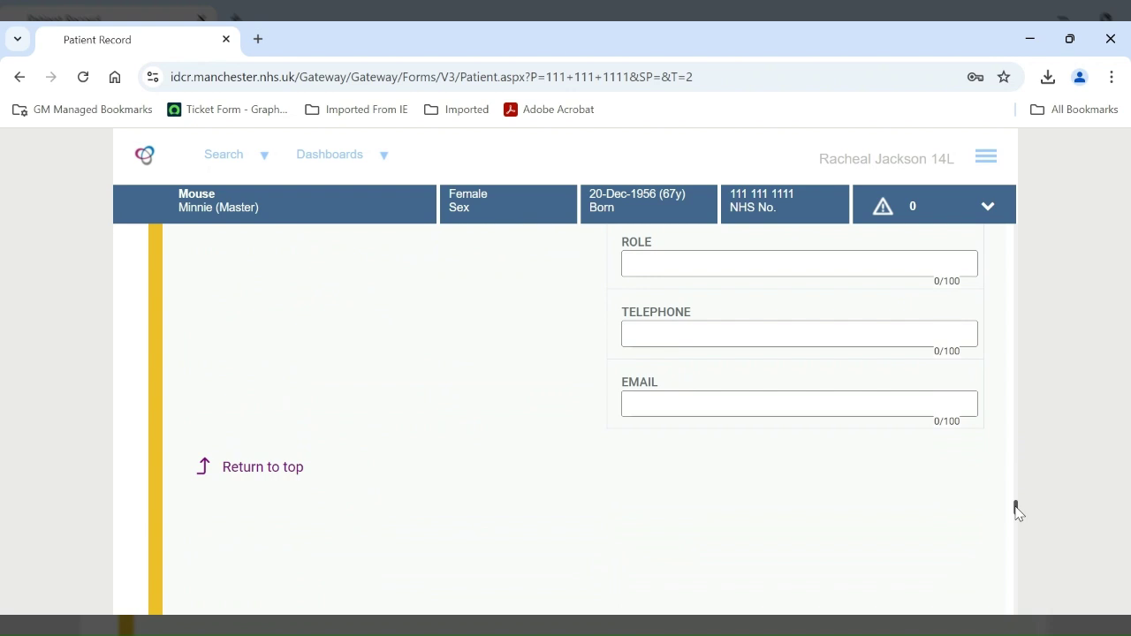
{"action": "scroll", "coordinate": [1016, 511], "scroll_direction": "down", "scroll_amount": 1}
- Save the draft End of Life (EPaCCS) record and dismiss the save notice
{"action": "left_click_drag", "start_coordinate": [1017, 511], "coordinate": [1030, 239]}
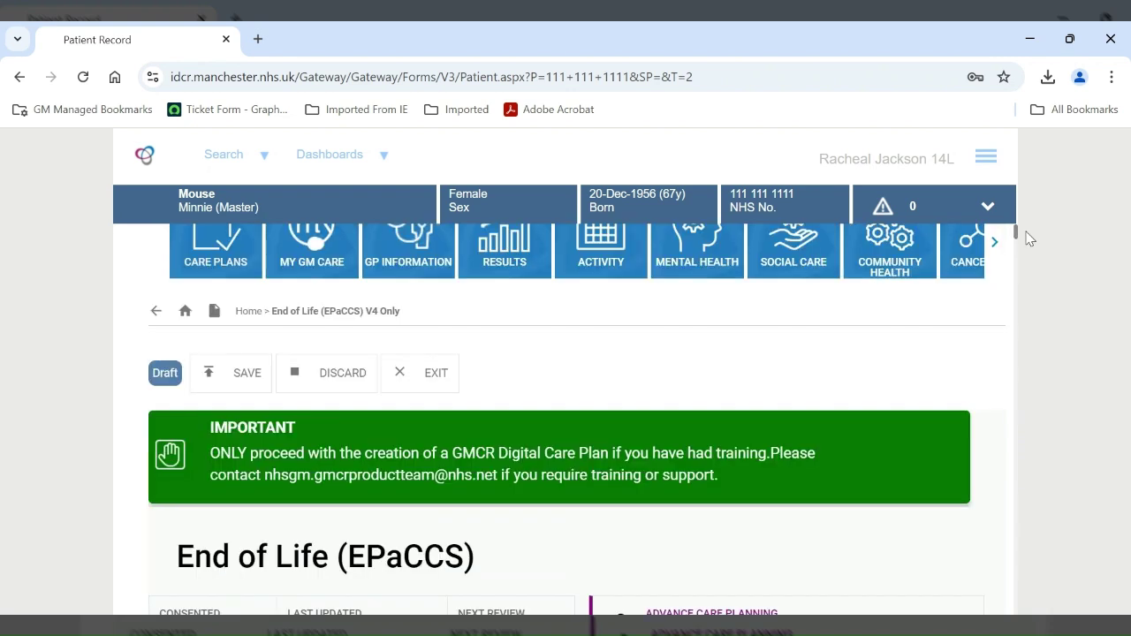
{"action": "left_click", "coordinate": [240, 381]}
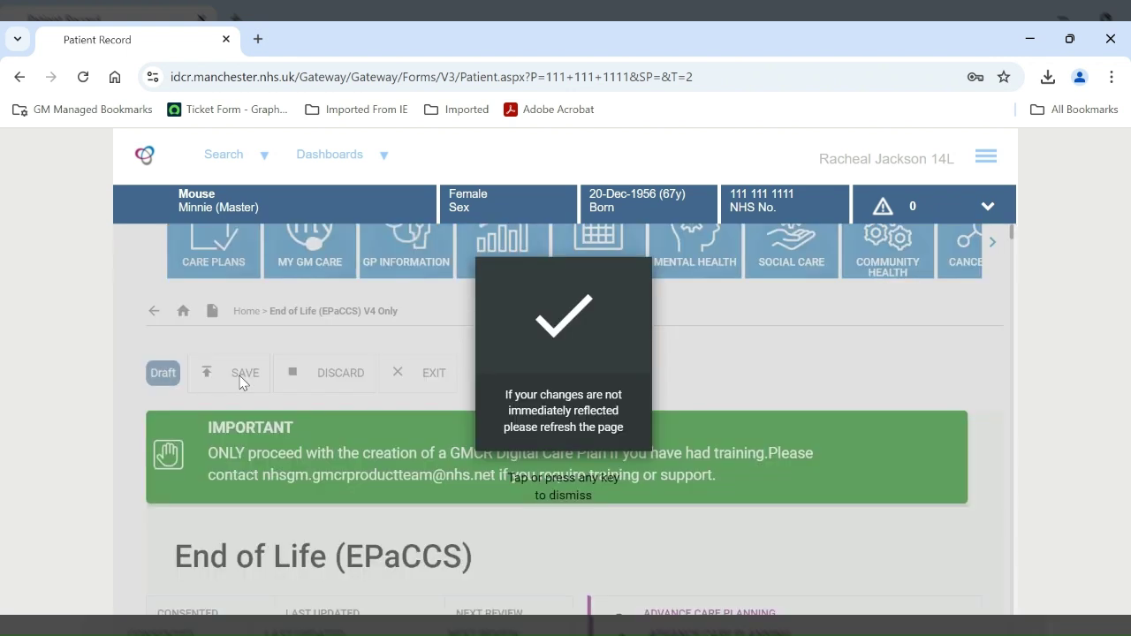
{"action": "left_click", "coordinate": [401, 421]}
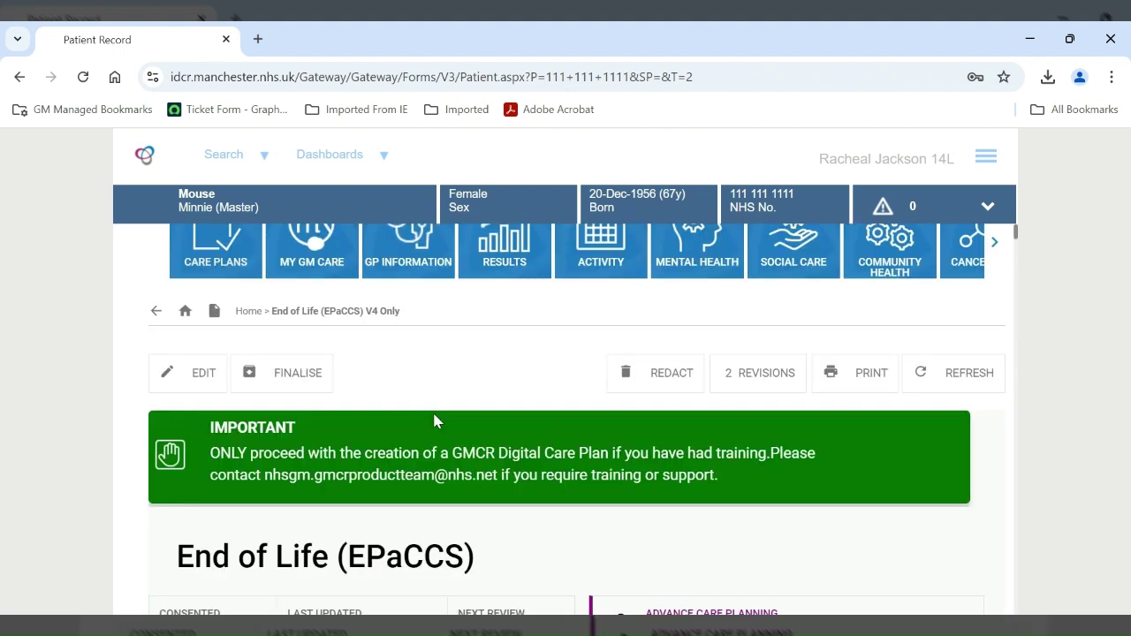
- Look over the saved record, return to the patient's home page and view the End of Life (EPaCCS) summary there
{"action": "left_click_drag", "start_coordinate": [1016, 239], "coordinate": [1019, 254]}
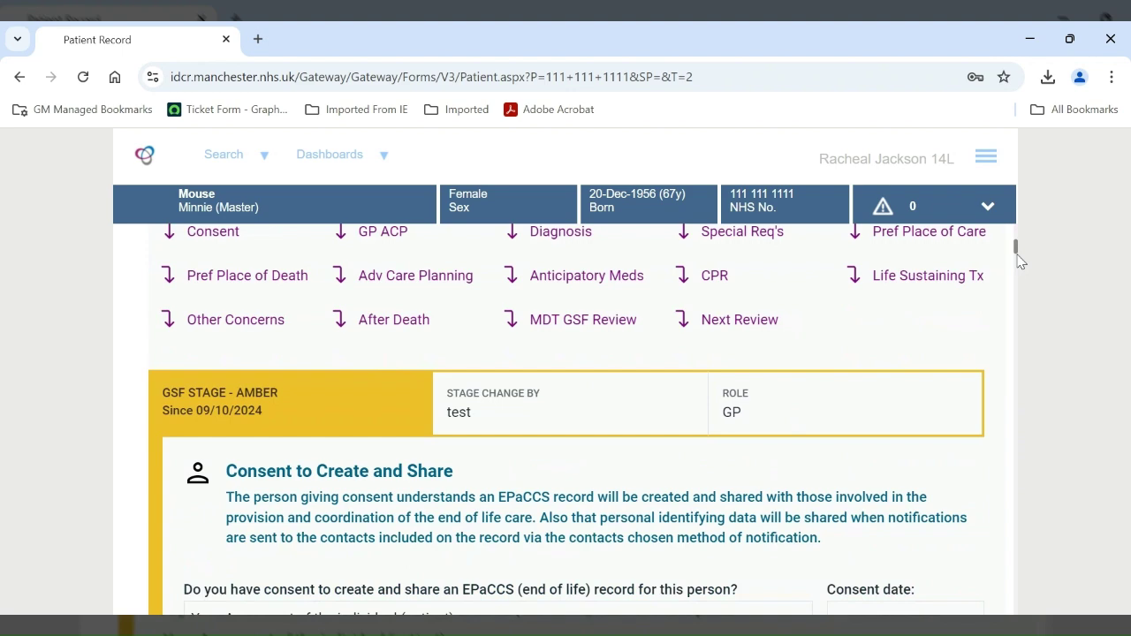
{"action": "left_click_drag", "start_coordinate": [1016, 255], "coordinate": [1017, 243]}
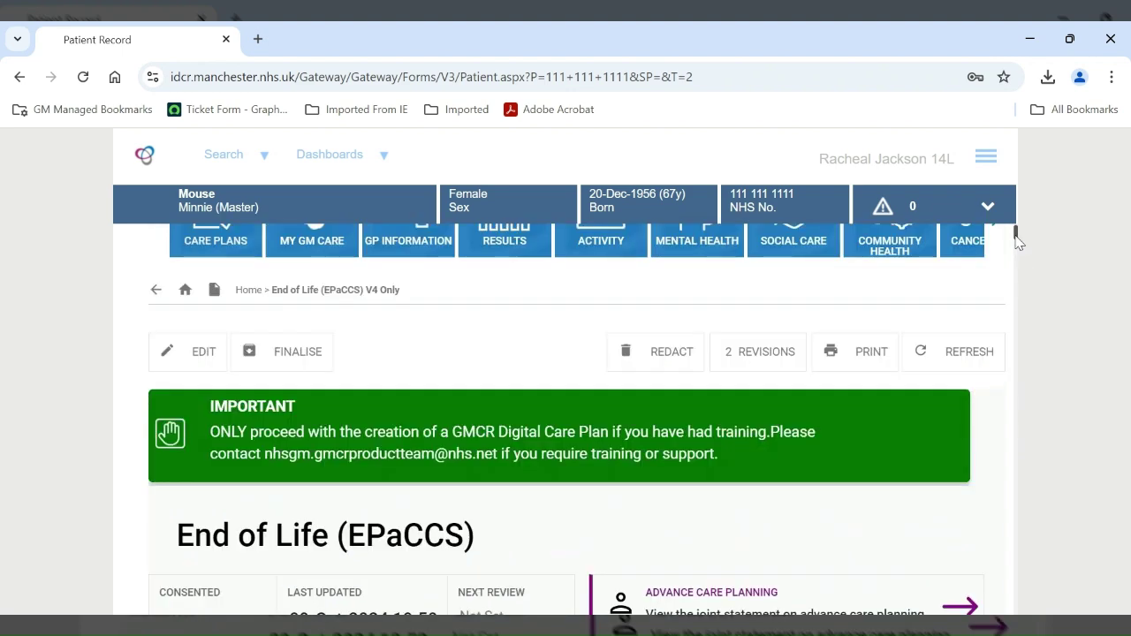
{"action": "scroll", "coordinate": [1017, 242], "scroll_direction": "up", "scroll_amount": 1}
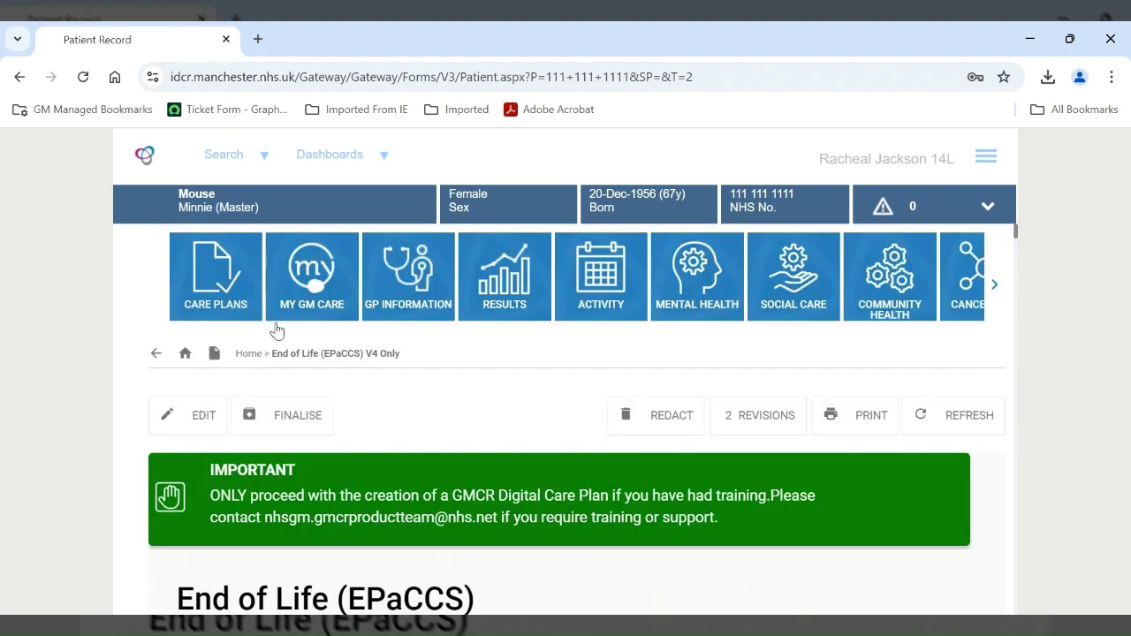
{"action": "left_click", "coordinate": [184, 355]}
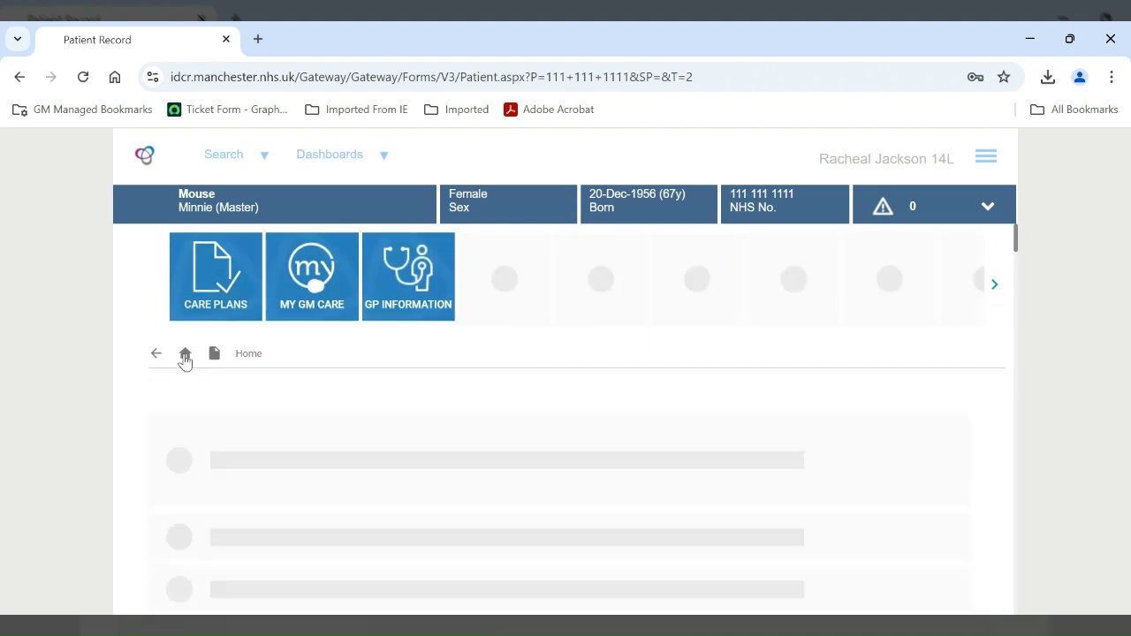
{"action": "left_click_drag", "start_coordinate": [1018, 237], "coordinate": [1019, 263]}
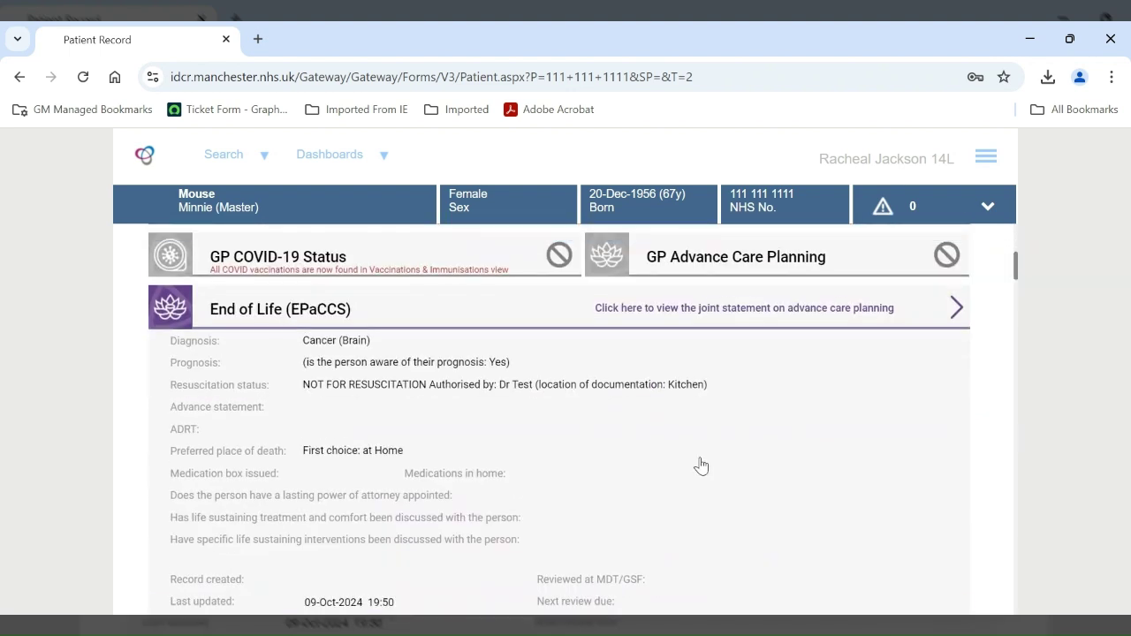
- Reopen the EPaCCS record from its summary and display the document's revision history
{"action": "left_click", "coordinate": [592, 485]}
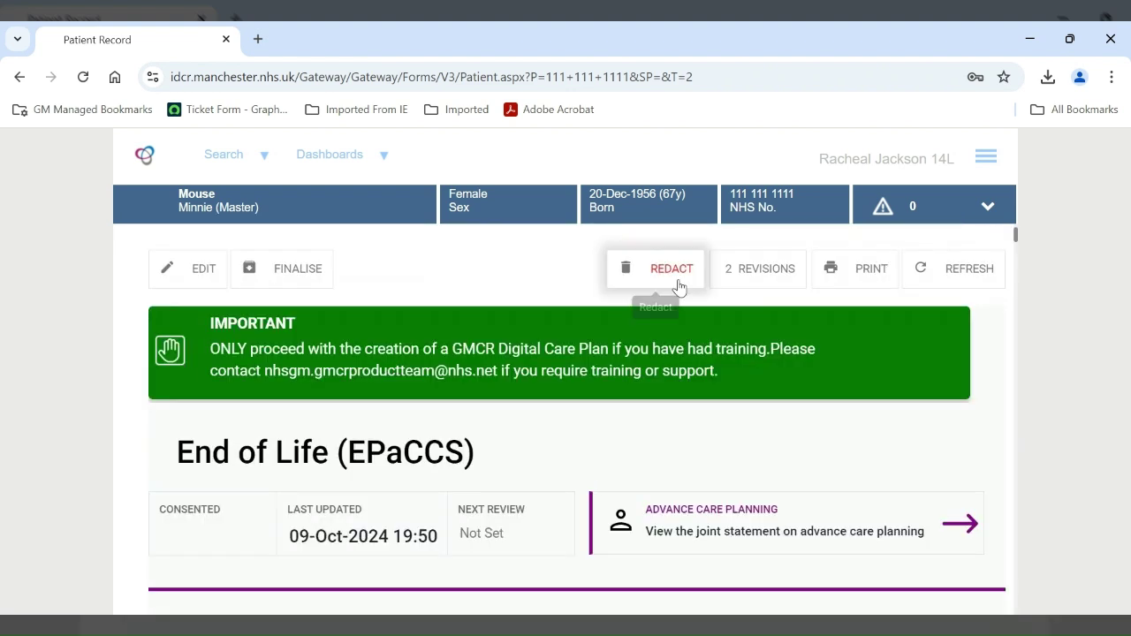
{"action": "left_click", "coordinate": [765, 269]}
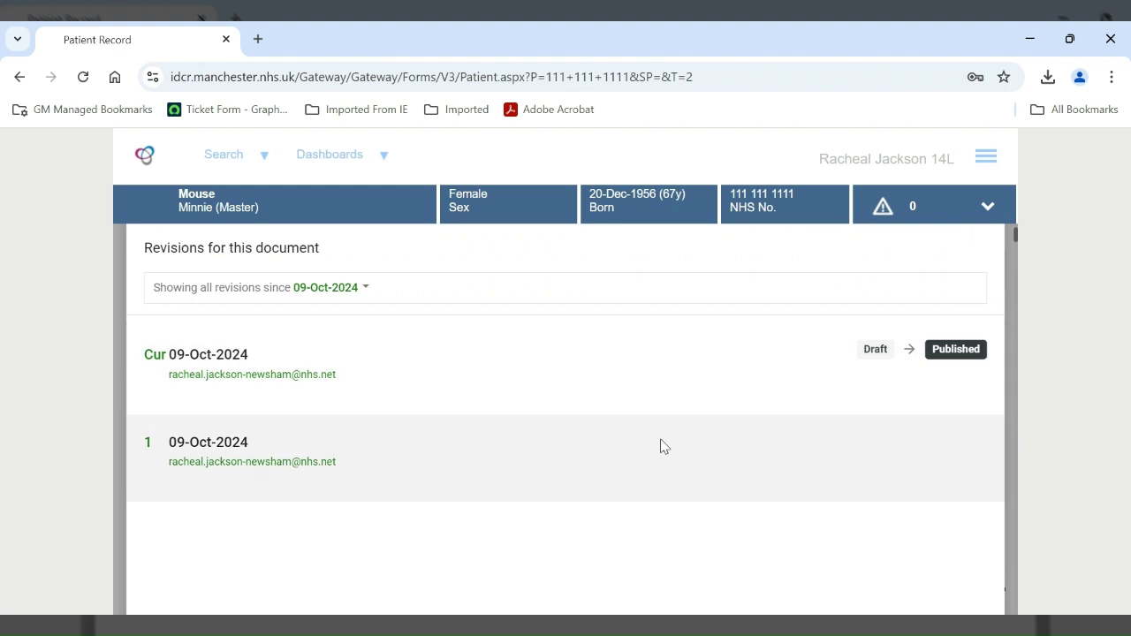
- Close the revision history, start editing the EPaCCS record and go to its After Death section
{"action": "left_click", "coordinate": [1010, 426]}
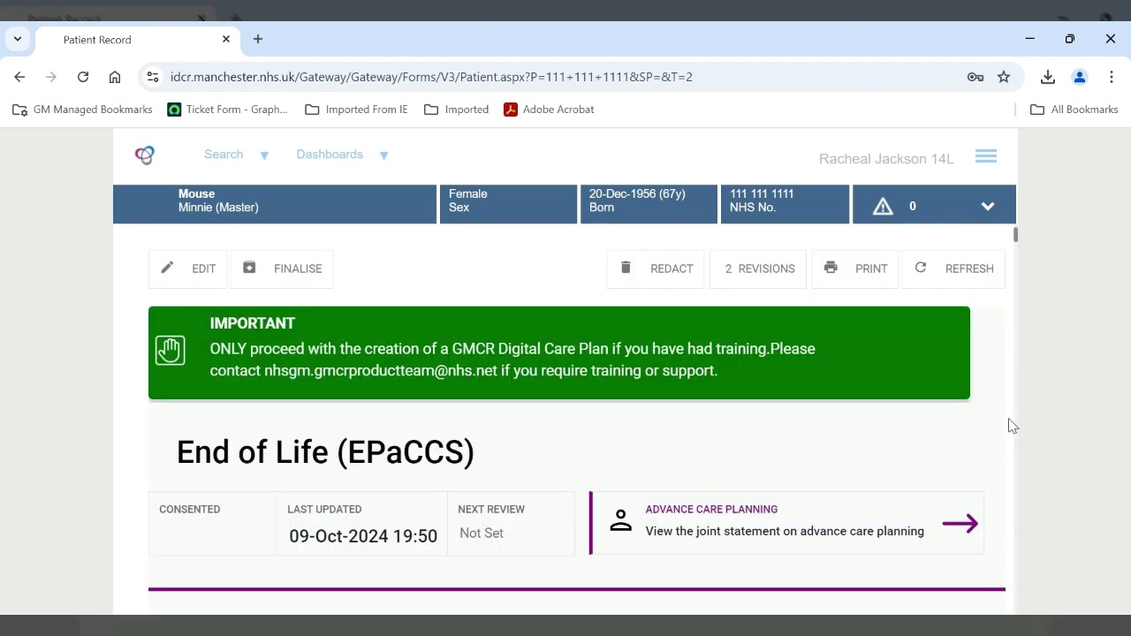
{"action": "left_click", "coordinate": [178, 290]}
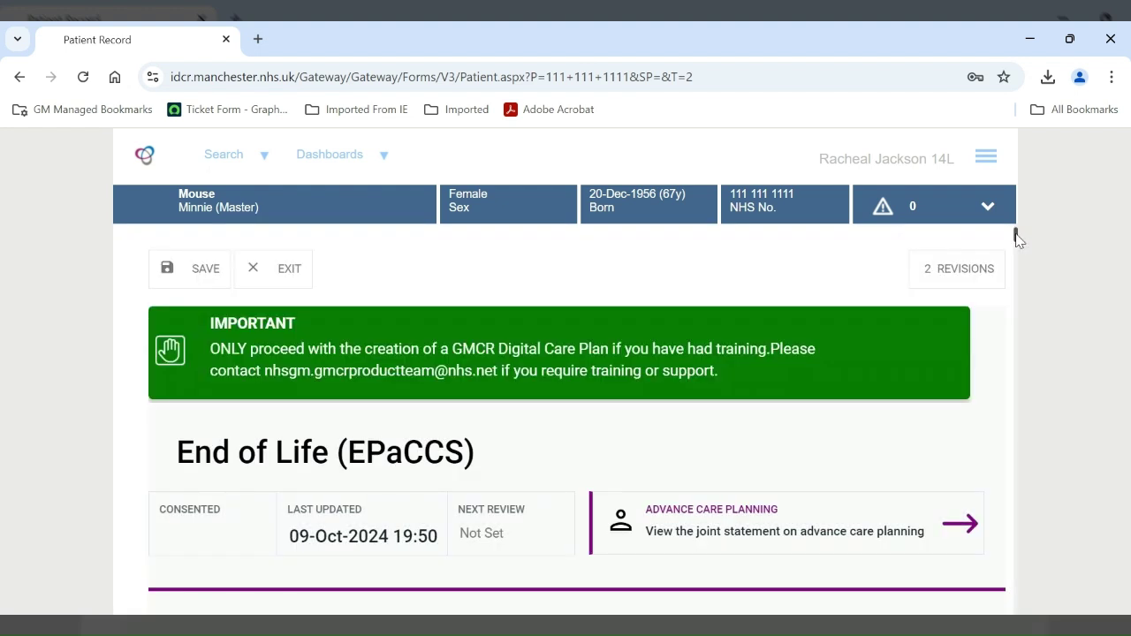
{"action": "left_click_drag", "start_coordinate": [1017, 237], "coordinate": [1017, 244]}
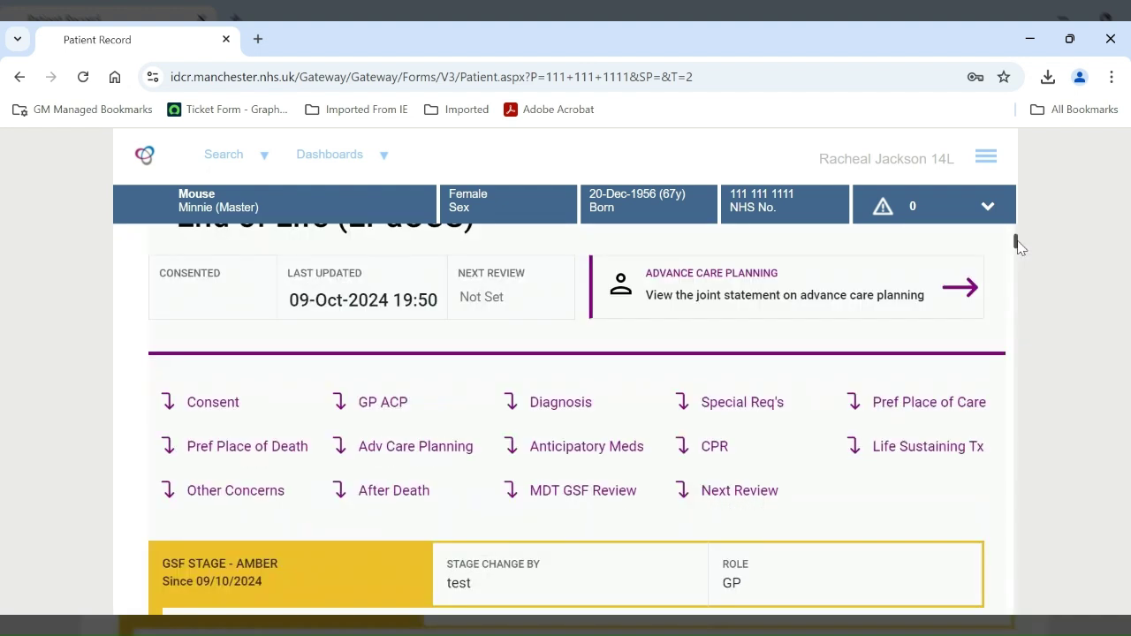
{"action": "left_click", "coordinate": [395, 495]}
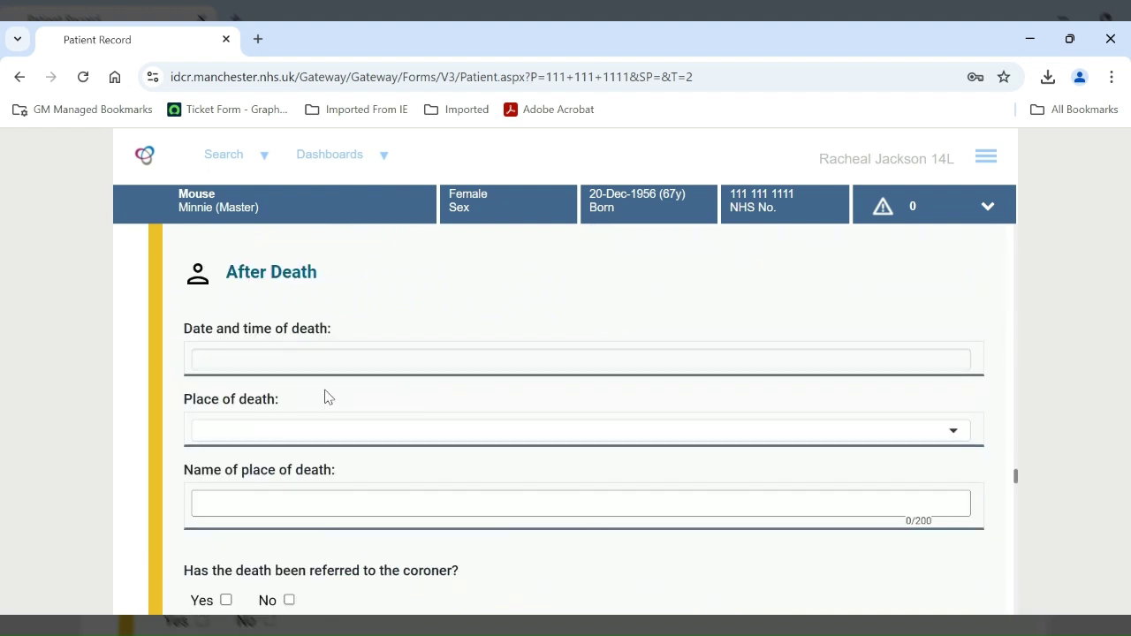
- Set the date and time of death to 08-Oct-2024 19:51 and the place of death to at Home
{"action": "left_click", "coordinate": [316, 358]}
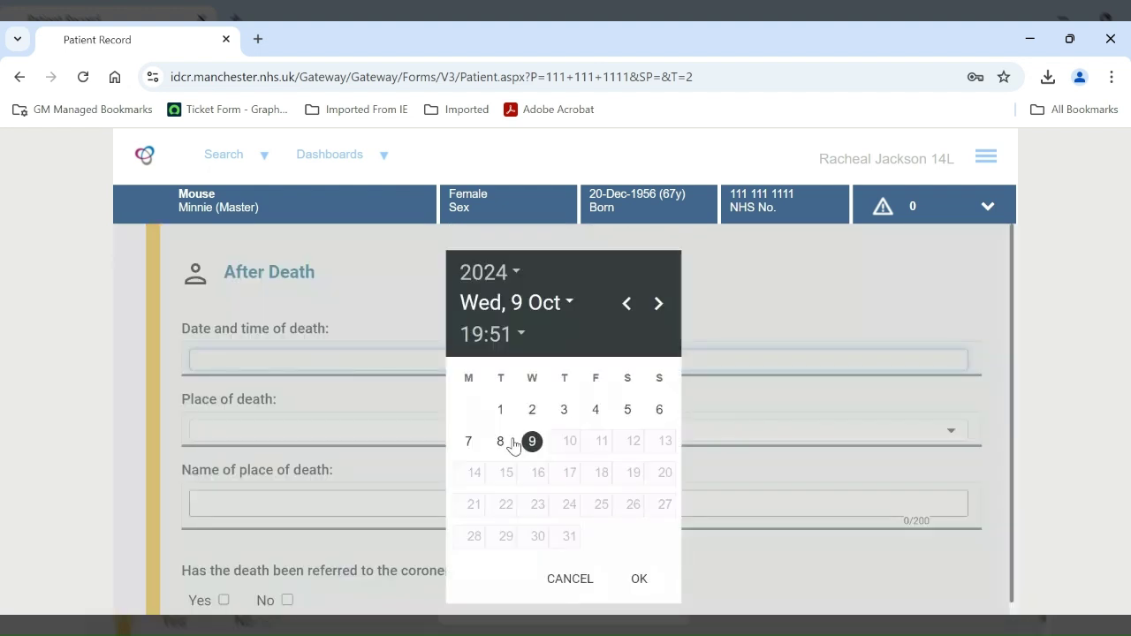
{"action": "left_click", "coordinate": [500, 442]}
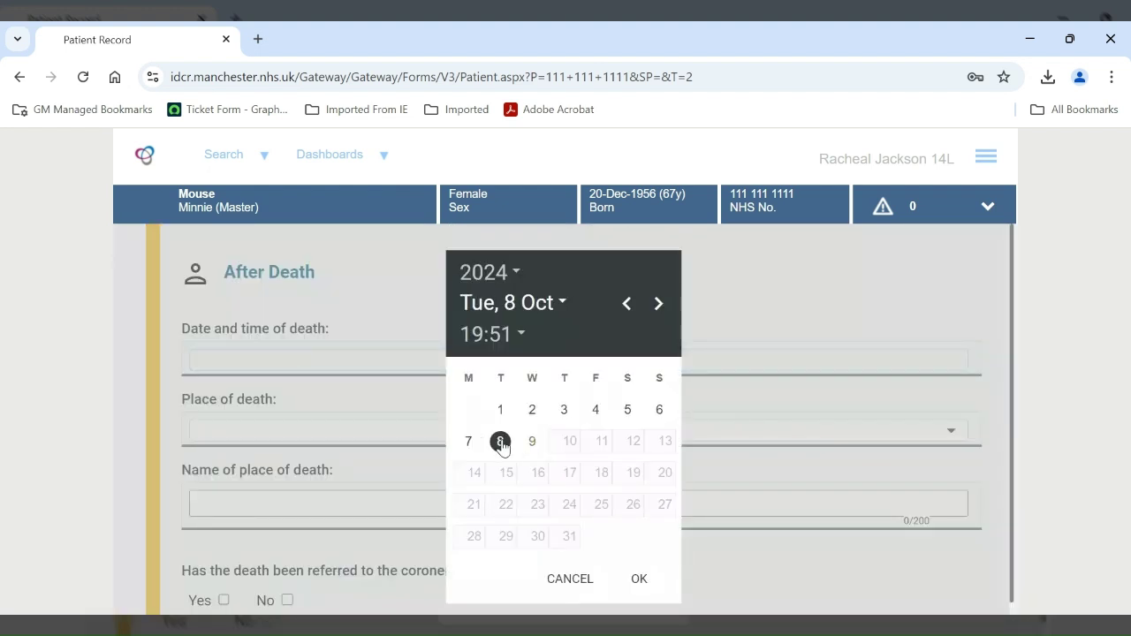
{"action": "left_click", "coordinate": [639, 579]}
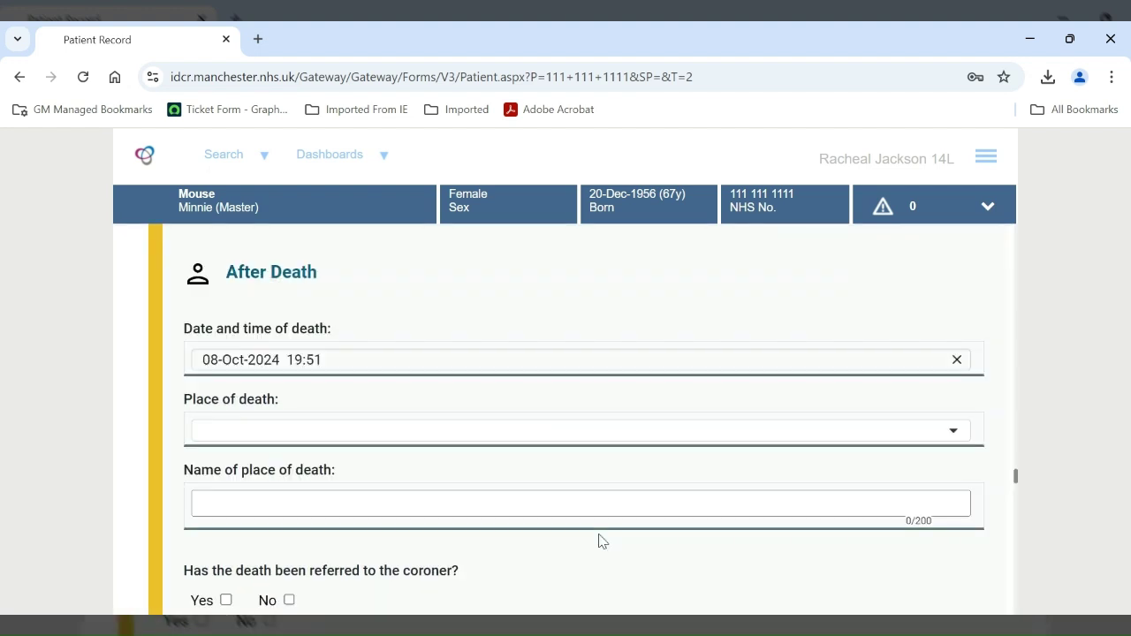
{"action": "left_click", "coordinate": [521, 434]}
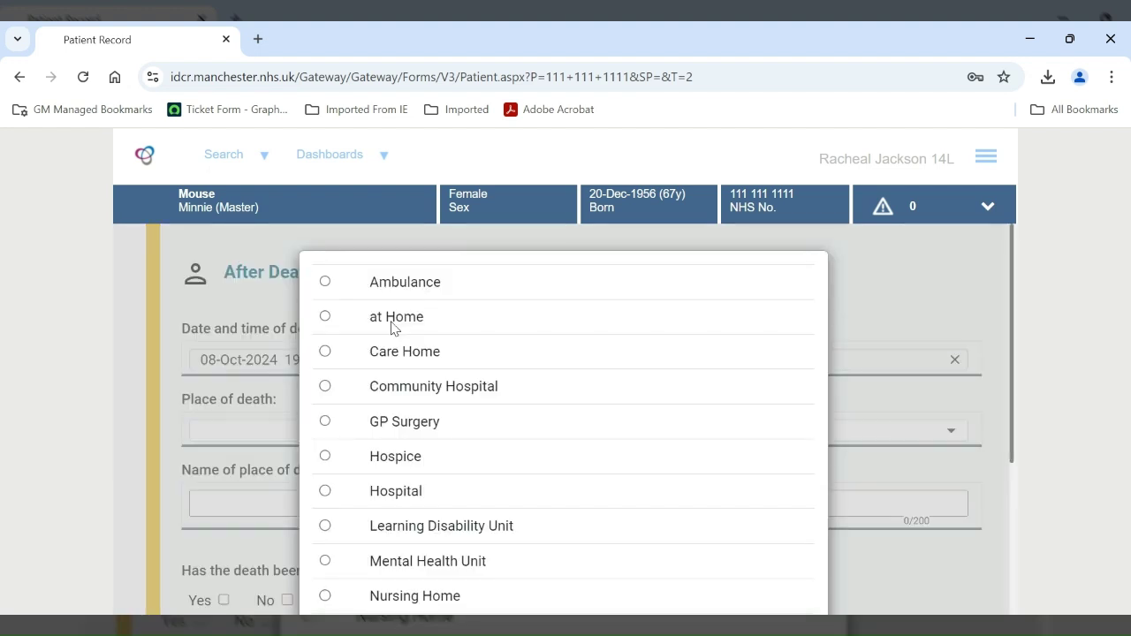
{"action": "left_click", "coordinate": [324, 317]}
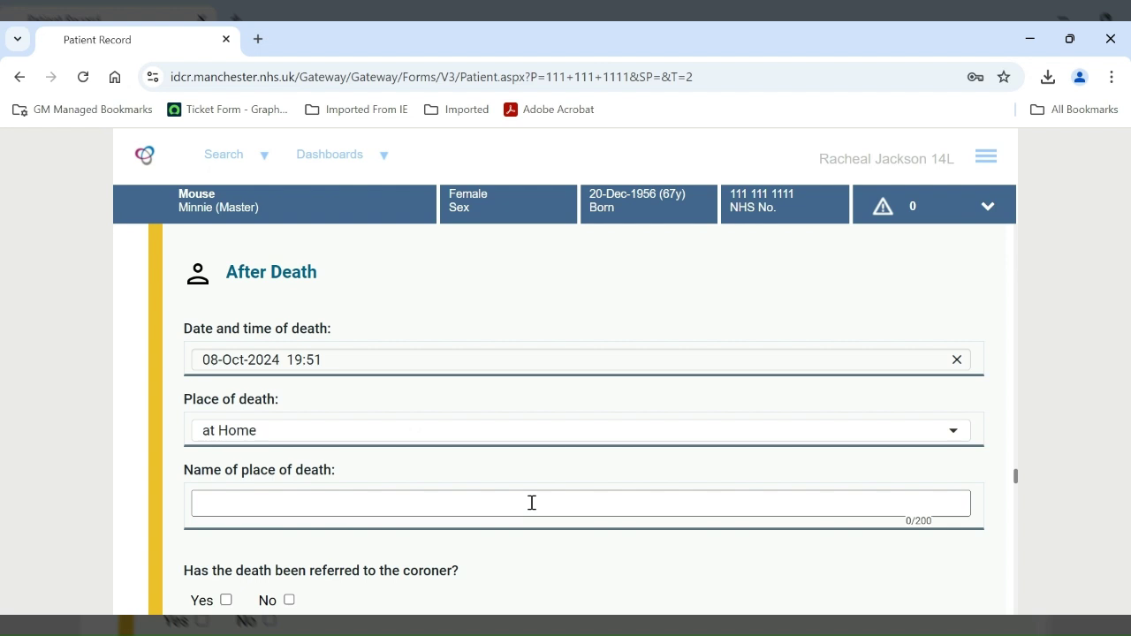
- Record that the death has been referred to the coroner, with "test" as the Coroner's Office name, and fill in the office's contact details
{"action": "left_click_drag", "start_coordinate": [1016, 482], "coordinate": [1018, 489]}
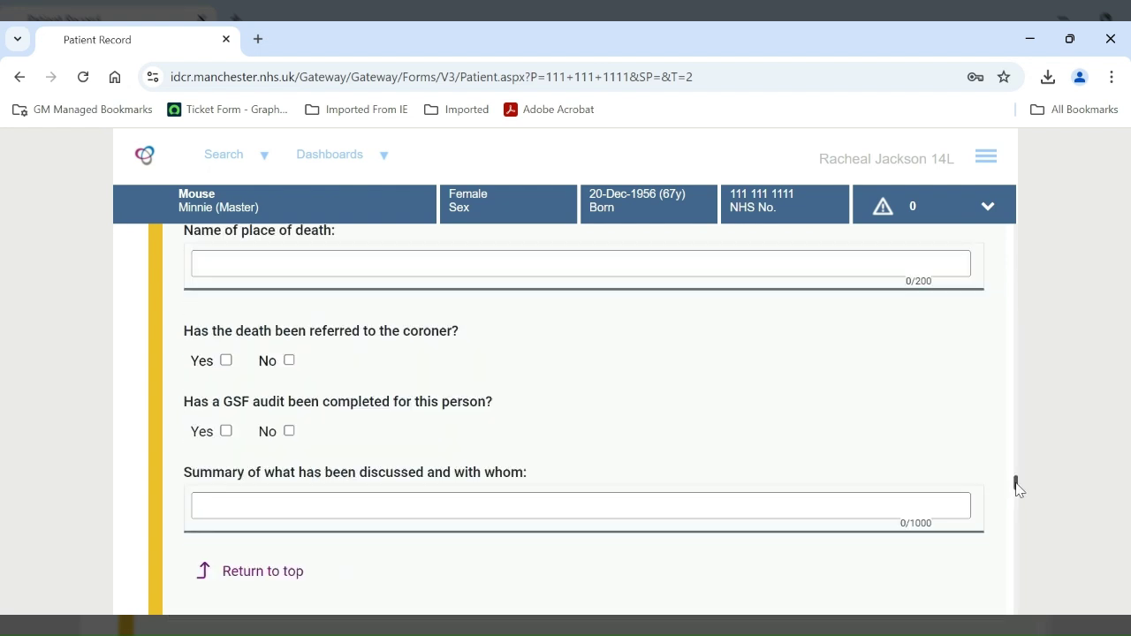
{"action": "left_click", "coordinate": [226, 362]}
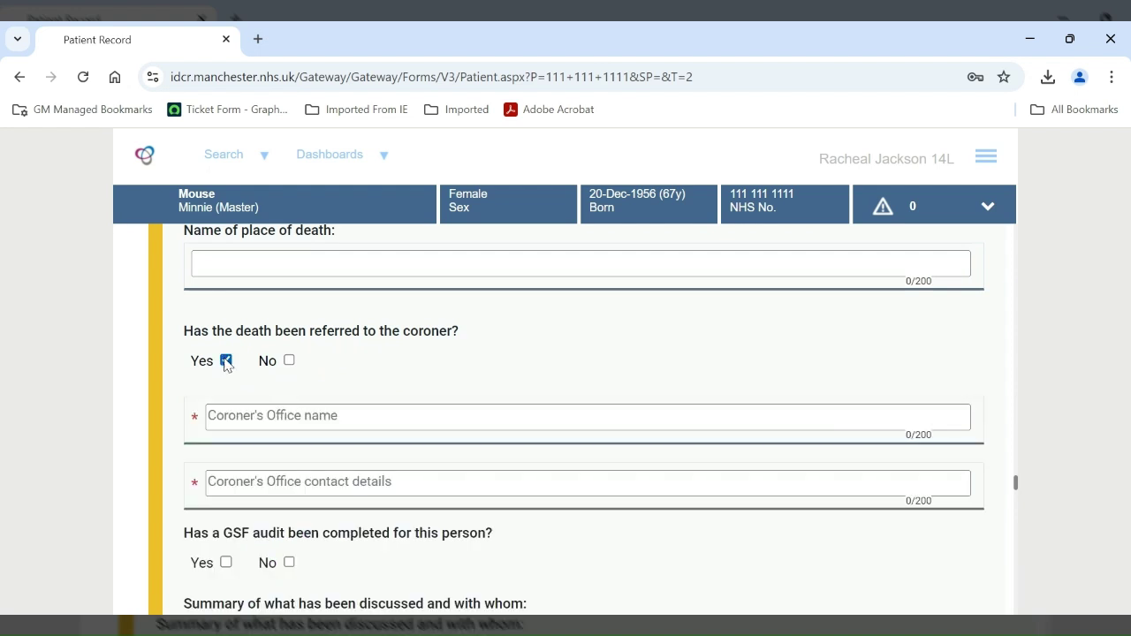
{"action": "left_click", "coordinate": [246, 413]}
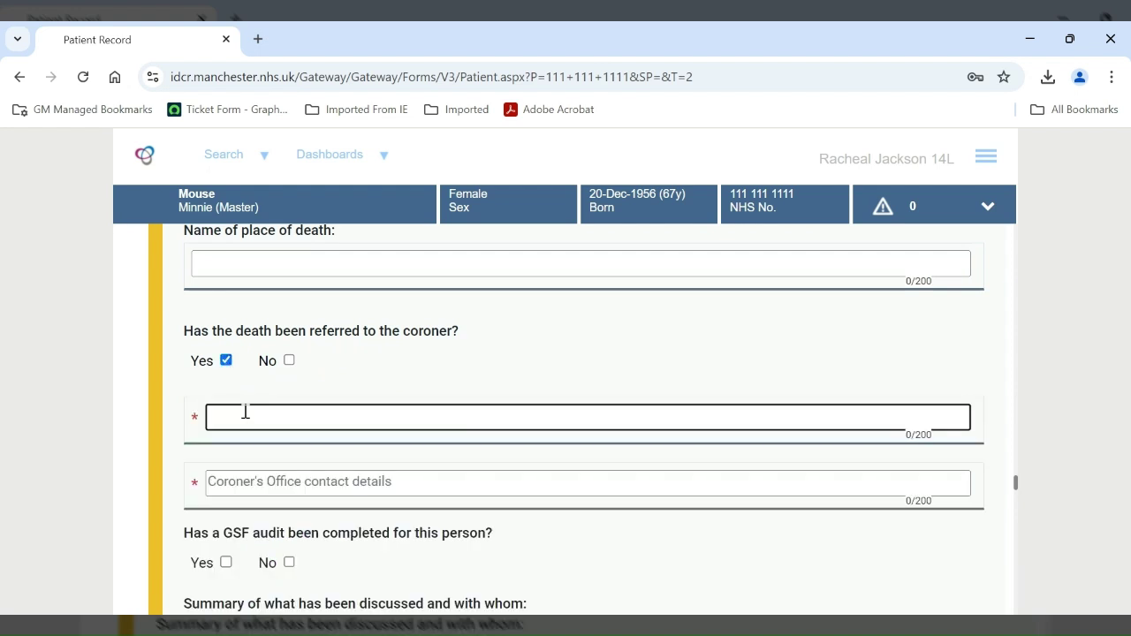
{"action": "type", "text": "test"}
{"action": "left_click", "coordinate": [244, 480]}
{"action": "type", "text": "1234"}
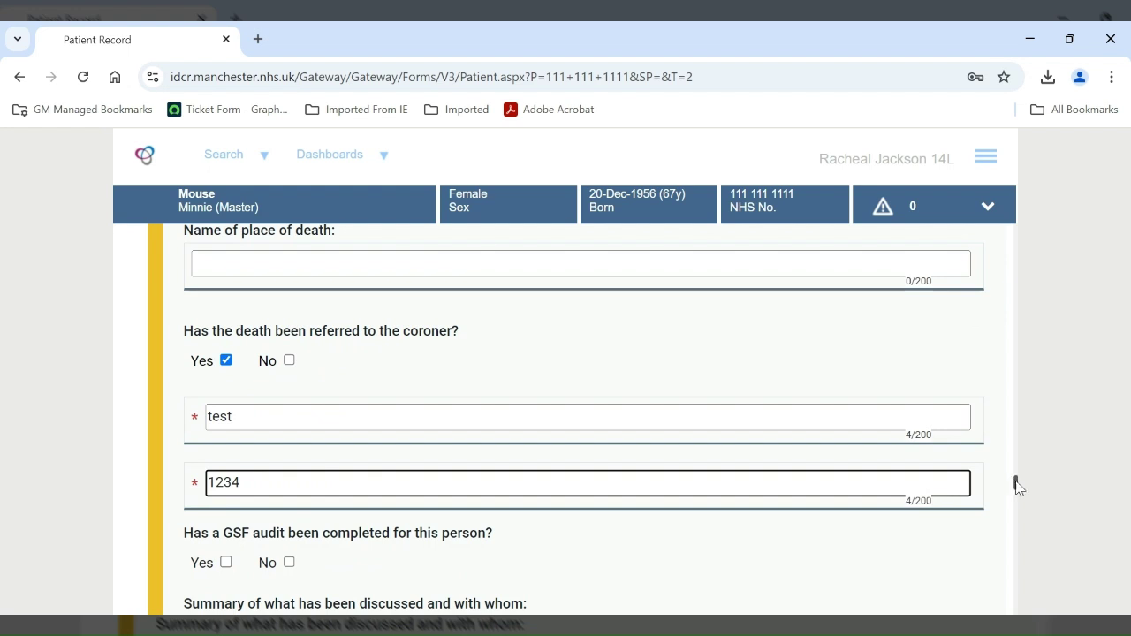
- Save the edited End of Life (EPaCCS) record and finalise it, dismissing the notice after each action
{"action": "left_click_drag", "start_coordinate": [1016, 486], "coordinate": [1017, 491]}
{"action": "scroll", "coordinate": [1016, 490], "scroll_direction": "down", "scroll_amount": 1}
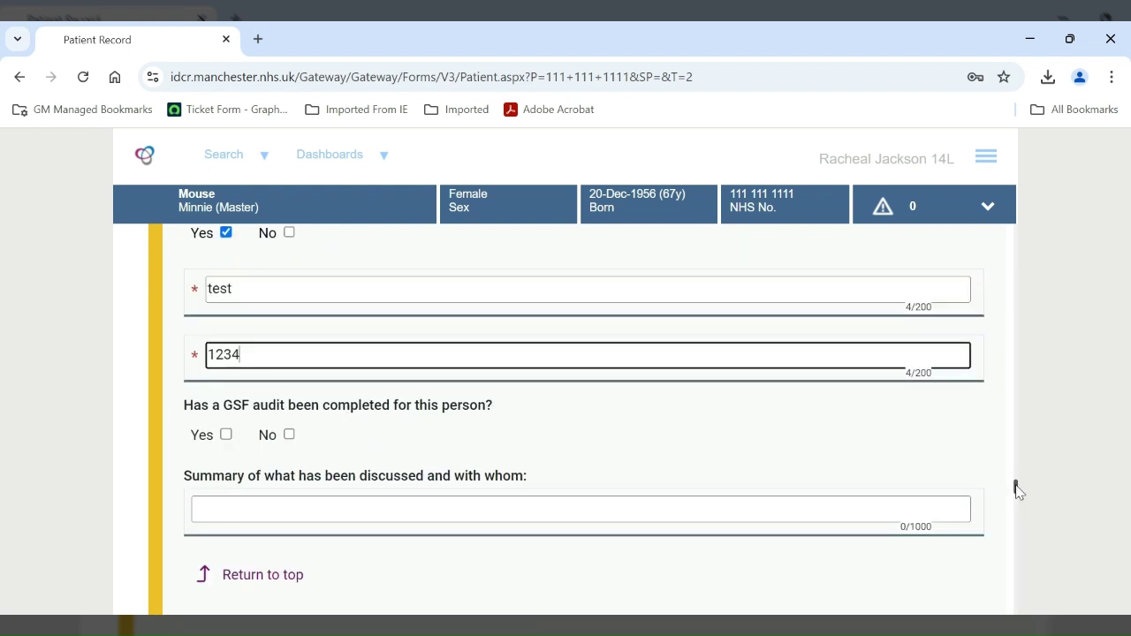
{"action": "left_click_drag", "start_coordinate": [1017, 491], "coordinate": [1019, 242]}
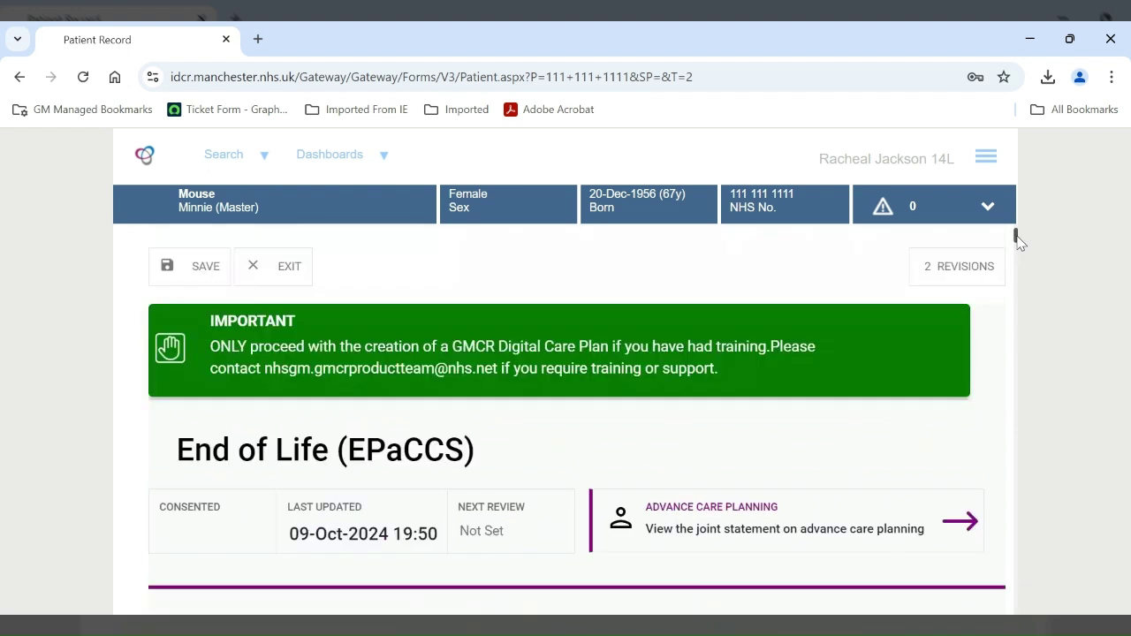
{"action": "left_click", "coordinate": [186, 281]}
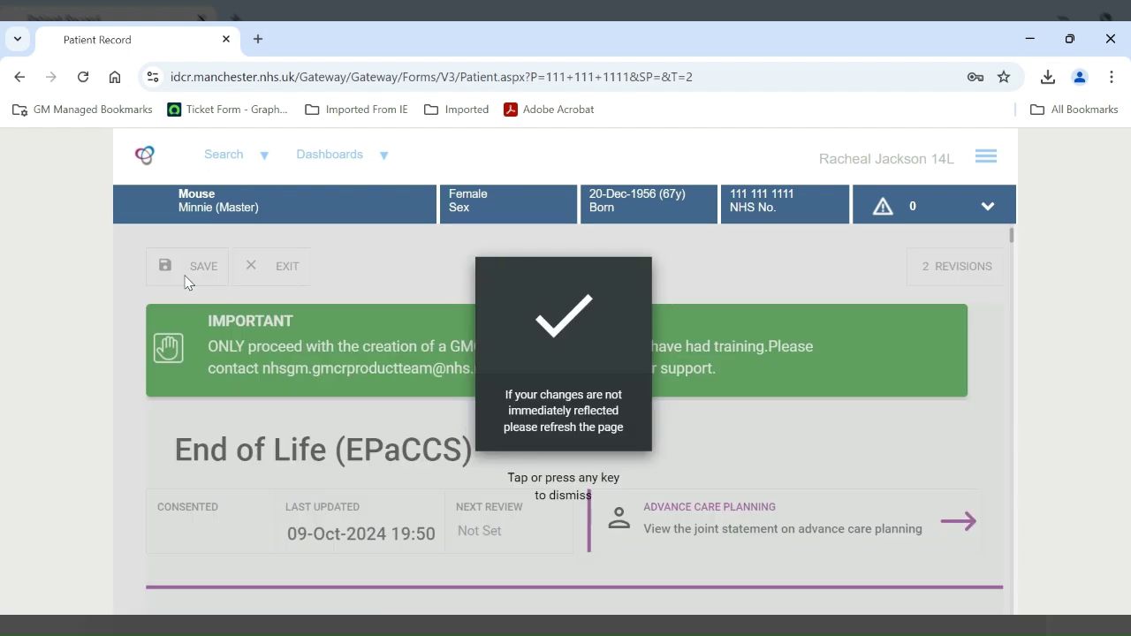
{"action": "left_click", "coordinate": [388, 280]}
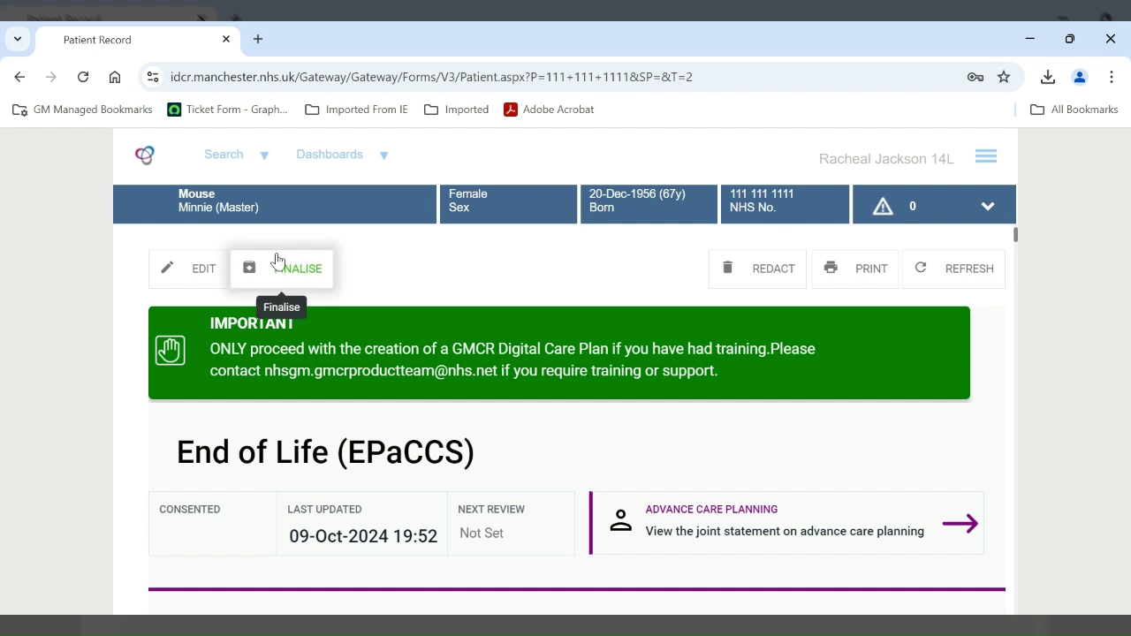
{"action": "left_click", "coordinate": [287, 280]}
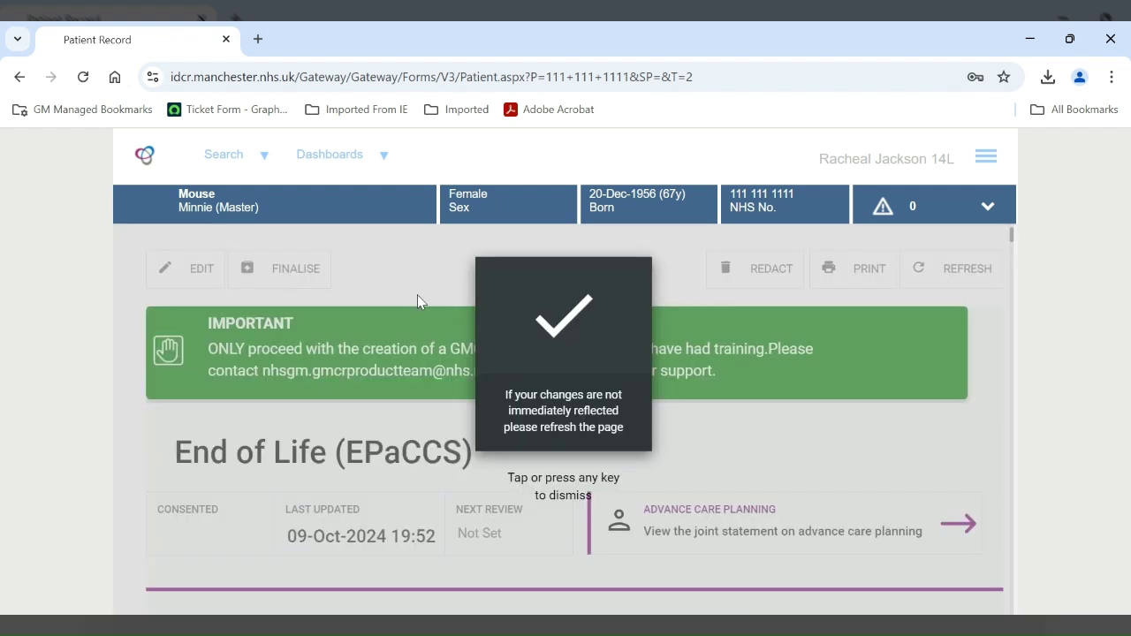
{"action": "left_click", "coordinate": [418, 300]}
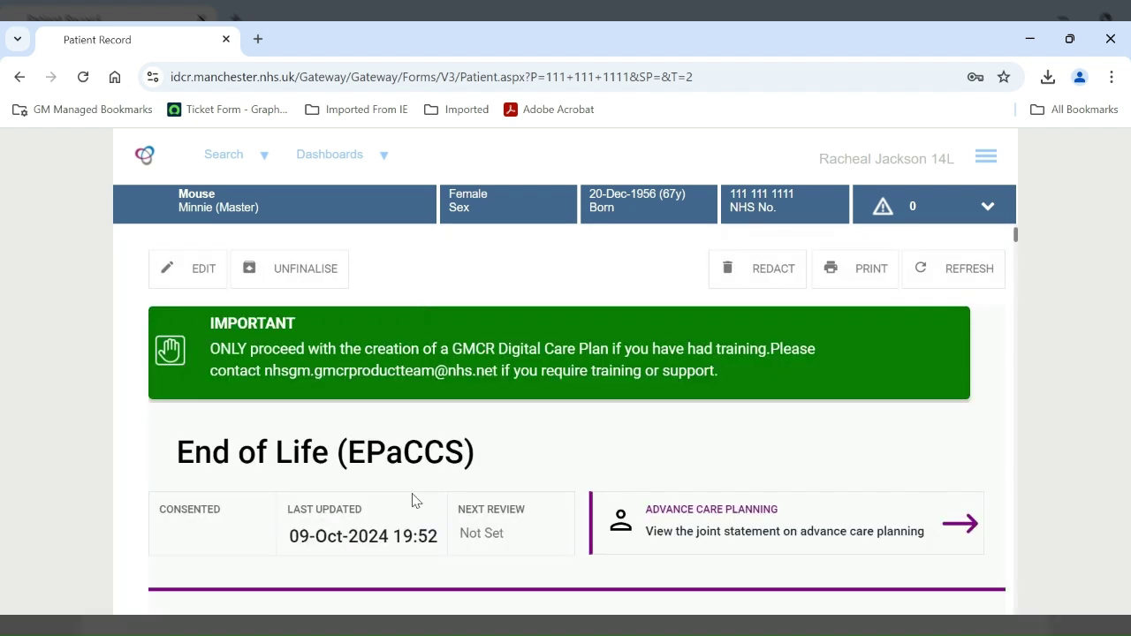
- Open the EPaCCS Dashboard and bring up the available options for the Amber slice of the GSF Stage chart
{"action": "left_click", "coordinate": [363, 164]}
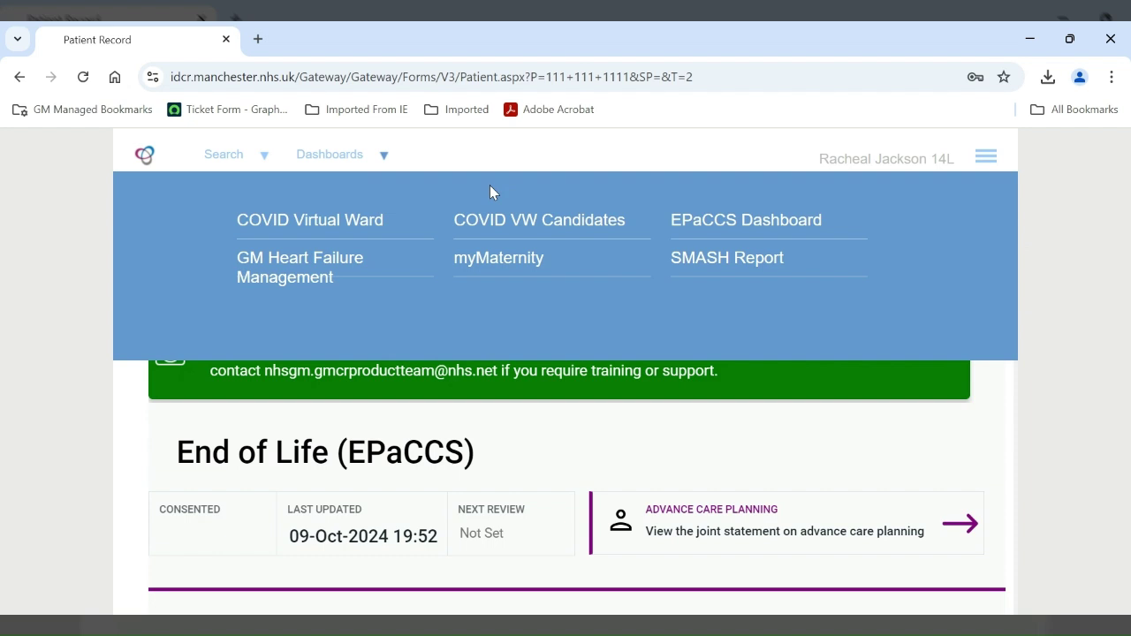
{"action": "left_click", "coordinate": [699, 227]}
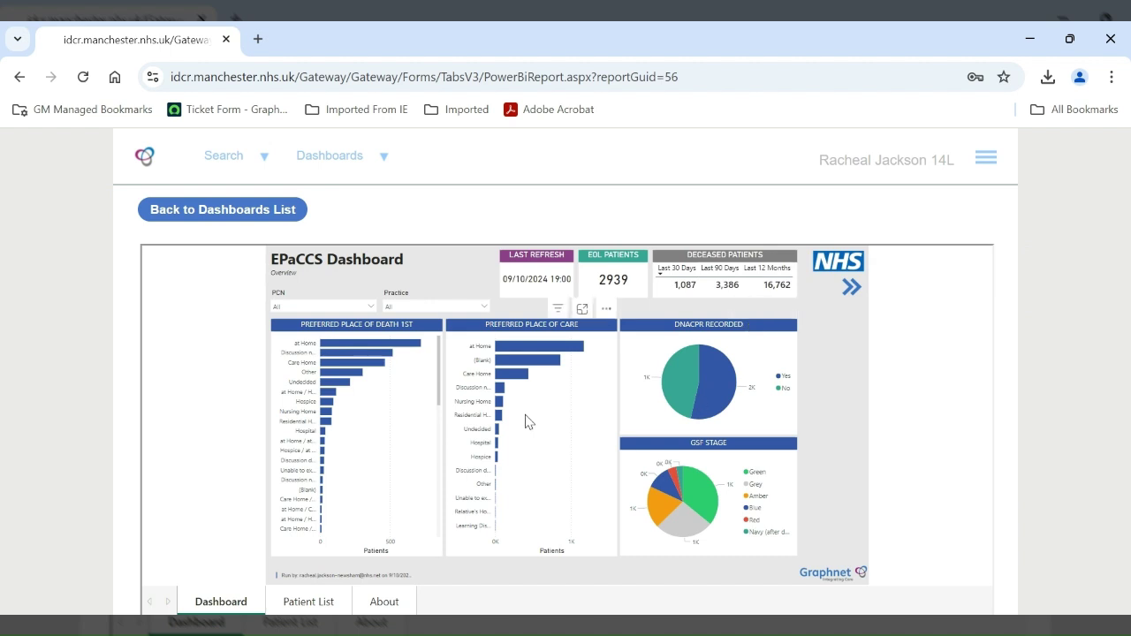
{"action": "mouse_move", "coordinate": [658, 513]}
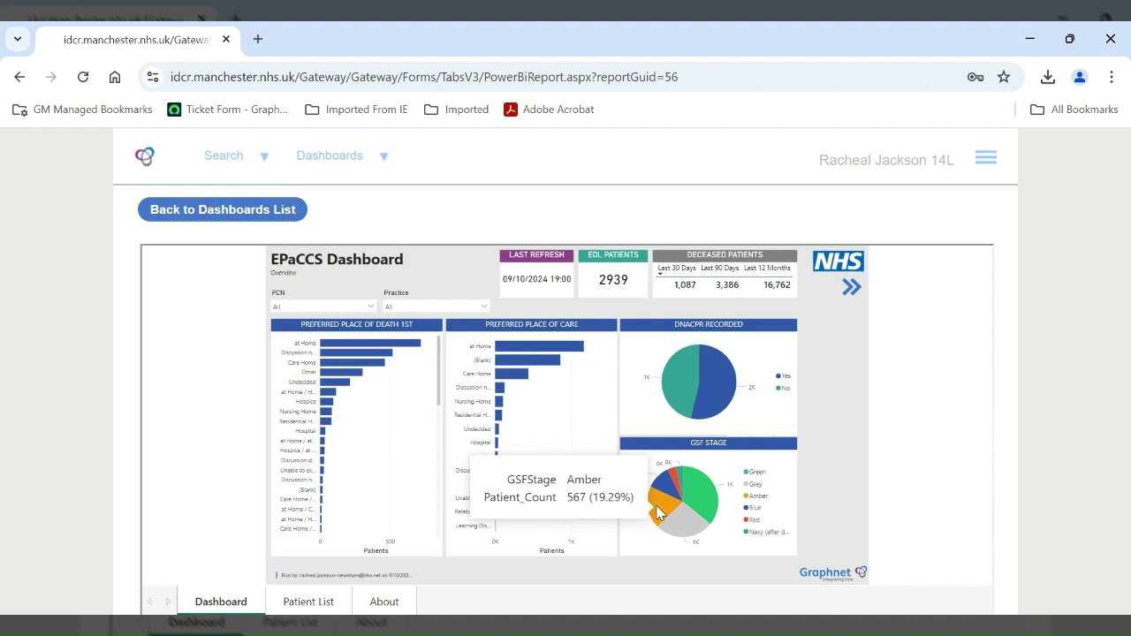
{"action": "right_click", "coordinate": [659, 512]}
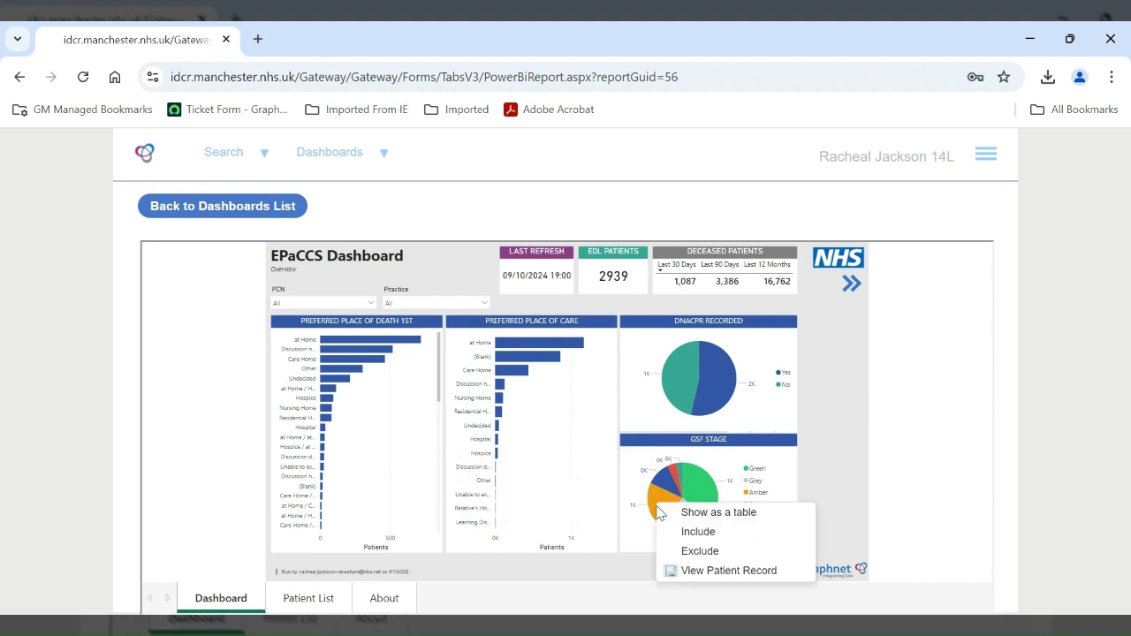